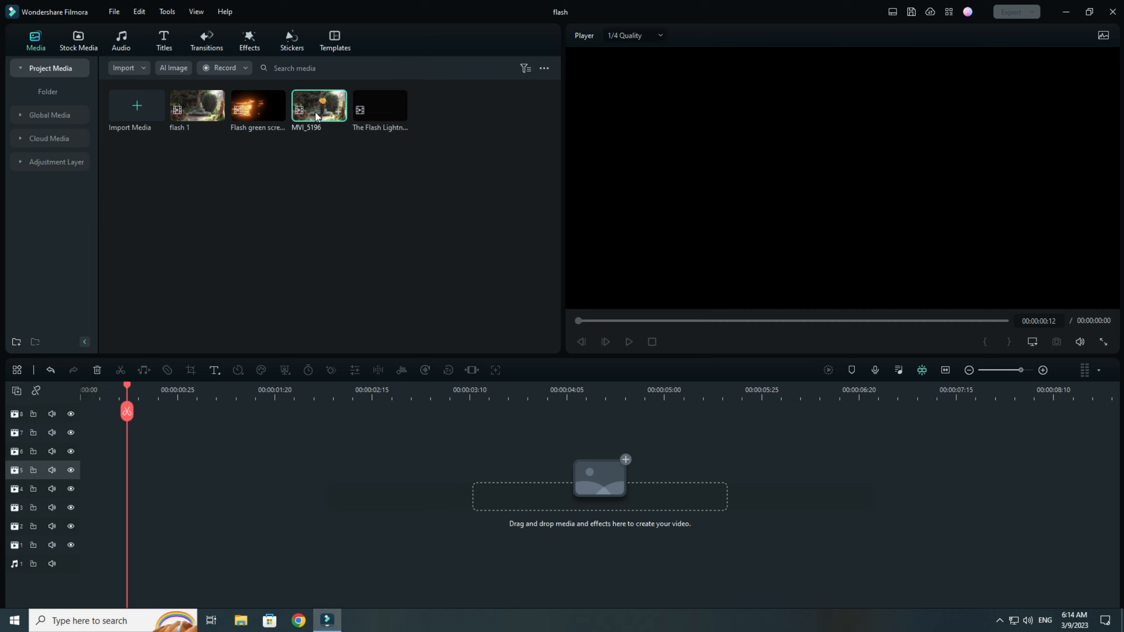
Add the MVI_5196 clip to the timeline and return the playhead to the start.
{"action": "left_click_drag", "start_coordinate": [318, 112], "coordinate": [67, 569]}
{"action": "left_click_drag", "start_coordinate": [341, 413], "coordinate": [59, 411]}
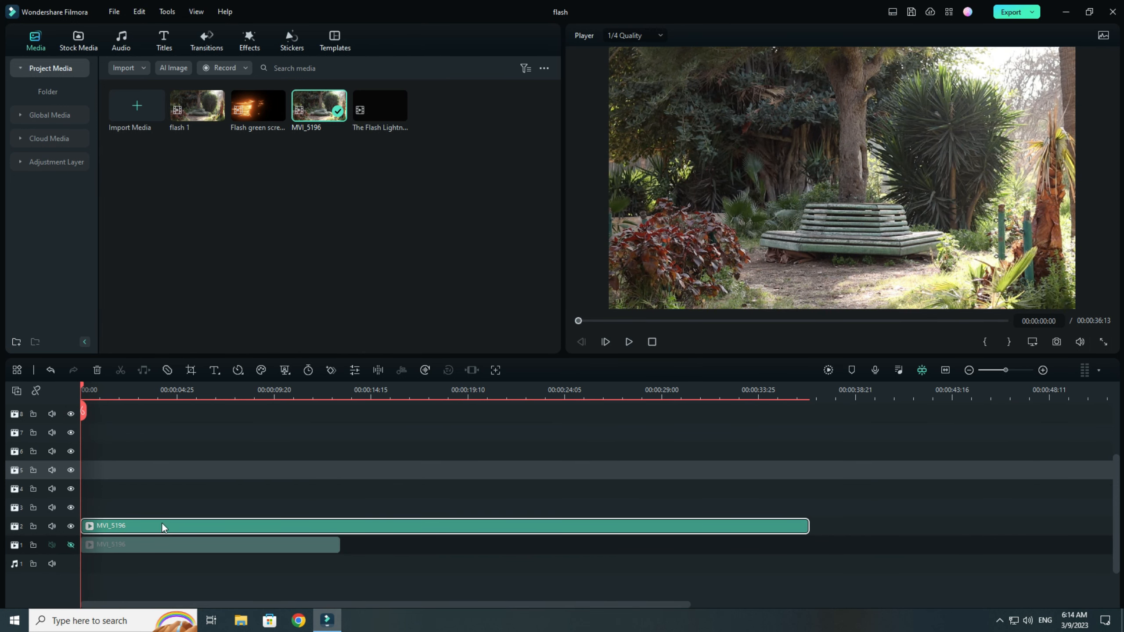
Open the speed ramping settings of the MVI_5196 clip on track 2 and choose the Customize curve.
{"action": "double_click", "coordinate": [149, 526]}
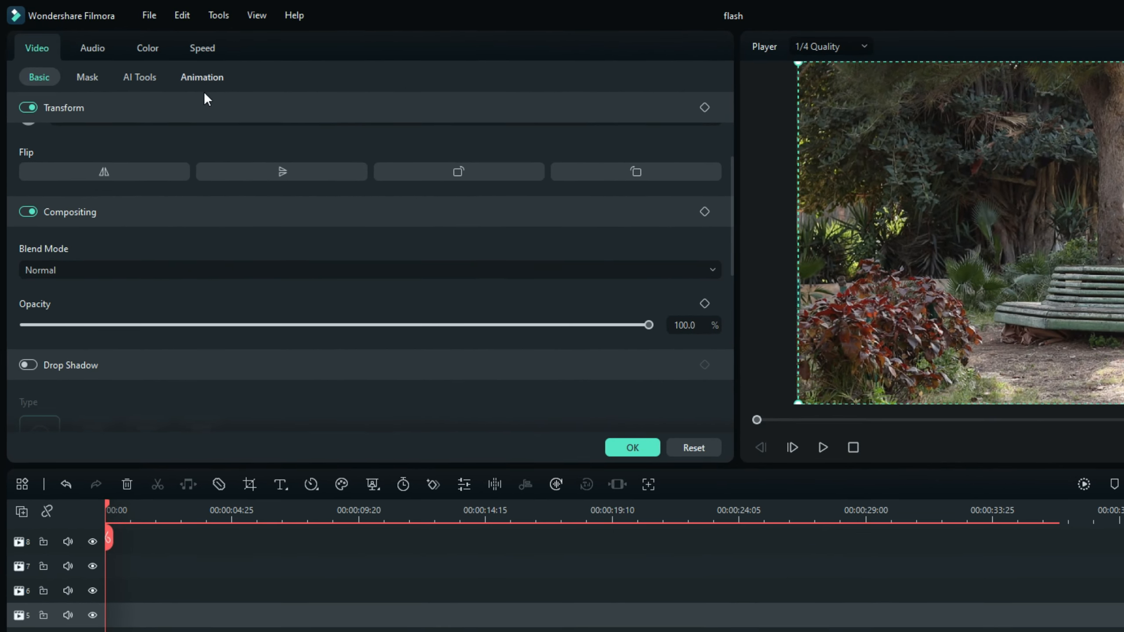
{"action": "left_click", "coordinate": [212, 76]}
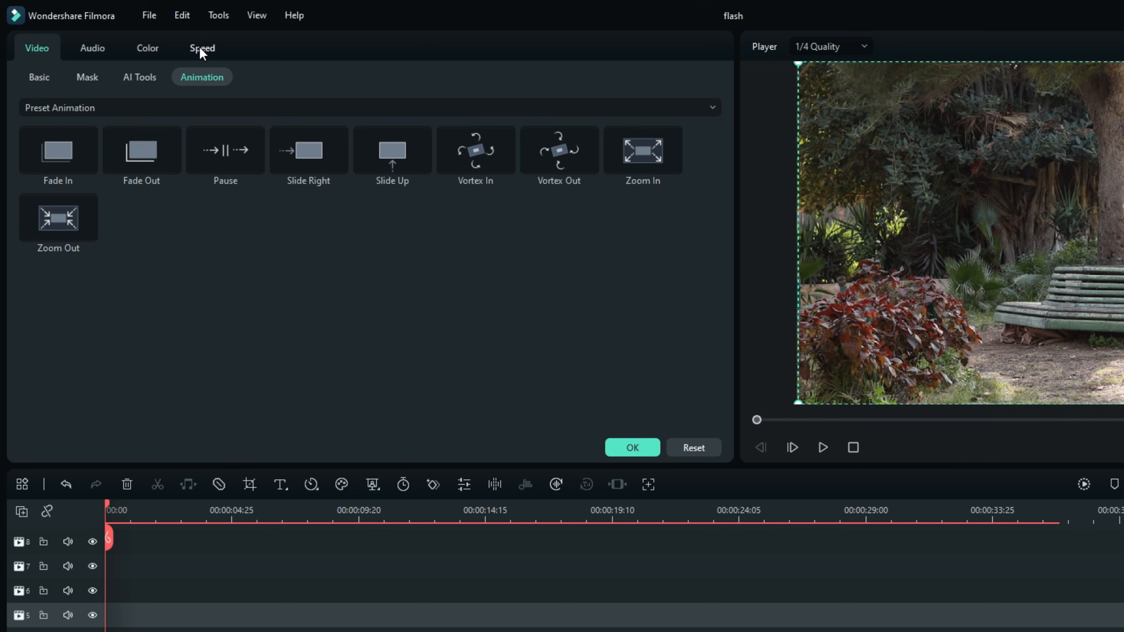
{"action": "left_click", "coordinate": [200, 49]}
{"action": "left_click", "coordinate": [141, 76]}
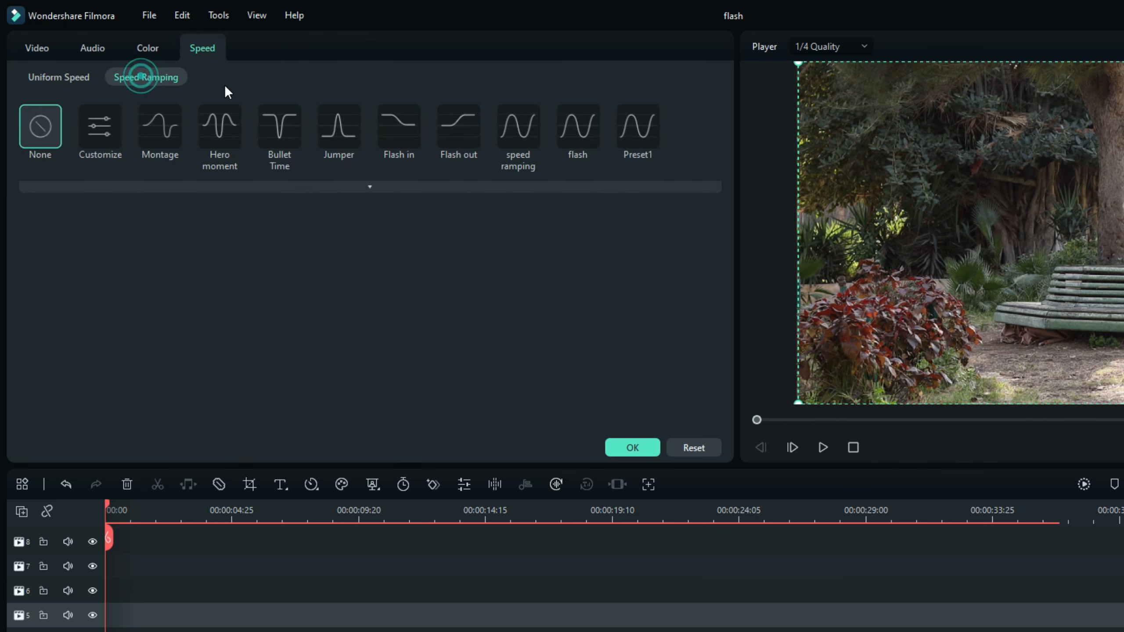
{"action": "left_click", "coordinate": [38, 48]}
{"action": "left_click", "coordinate": [203, 46]}
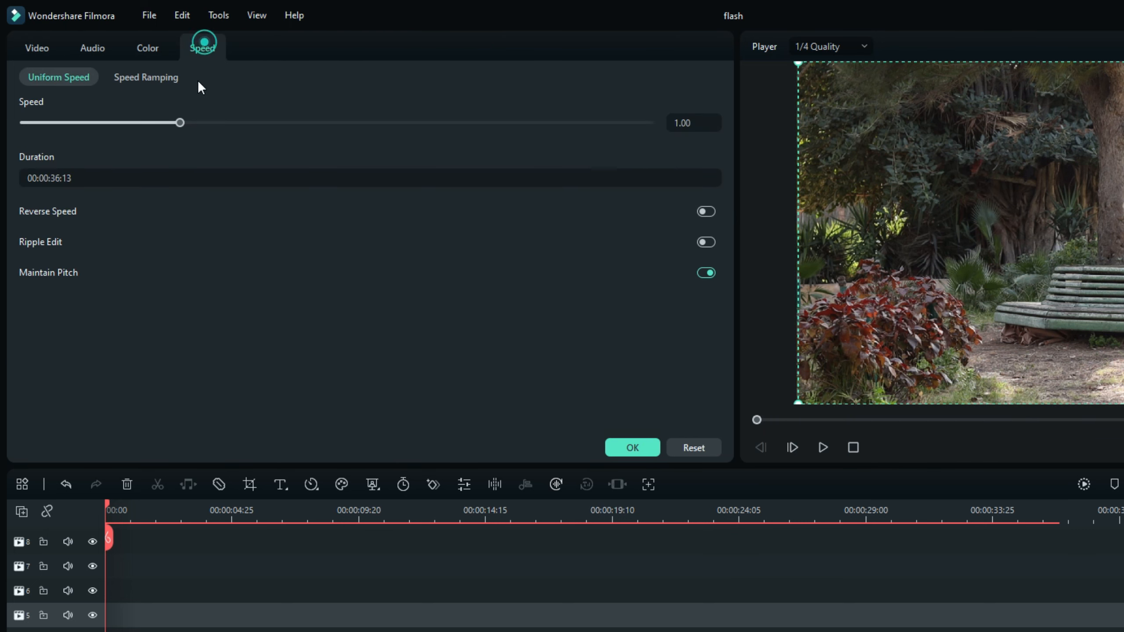
{"action": "left_click", "coordinate": [162, 76]}
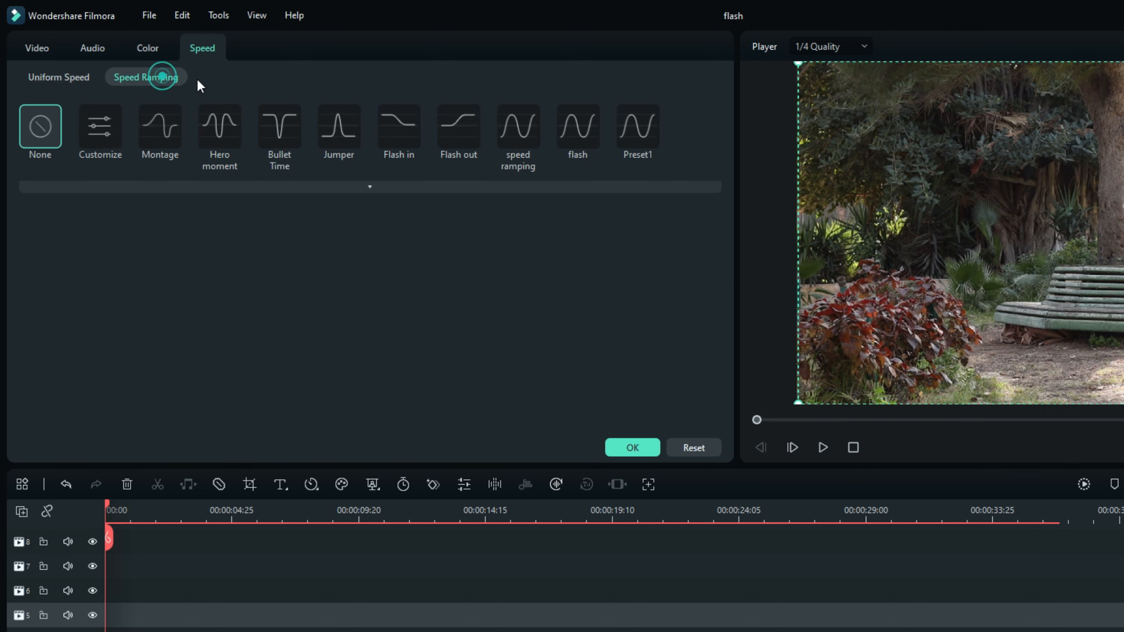
{"action": "left_click", "coordinate": [101, 129]}
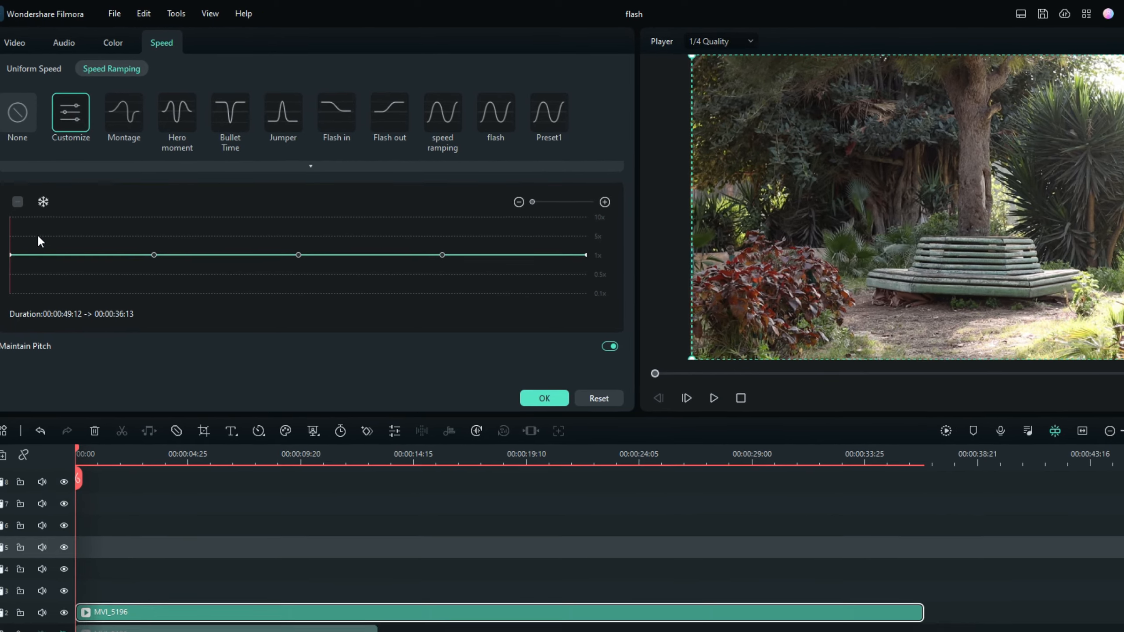
Add two speed points around the character's jump off the bench and lower both to 0.5x for slow motion.
{"action": "left_click", "coordinate": [63, 263]}
{"action": "left_click_drag", "start_coordinate": [39, 235], "coordinate": [194, 230]}
{"action": "left_click", "coordinate": [17, 201]}
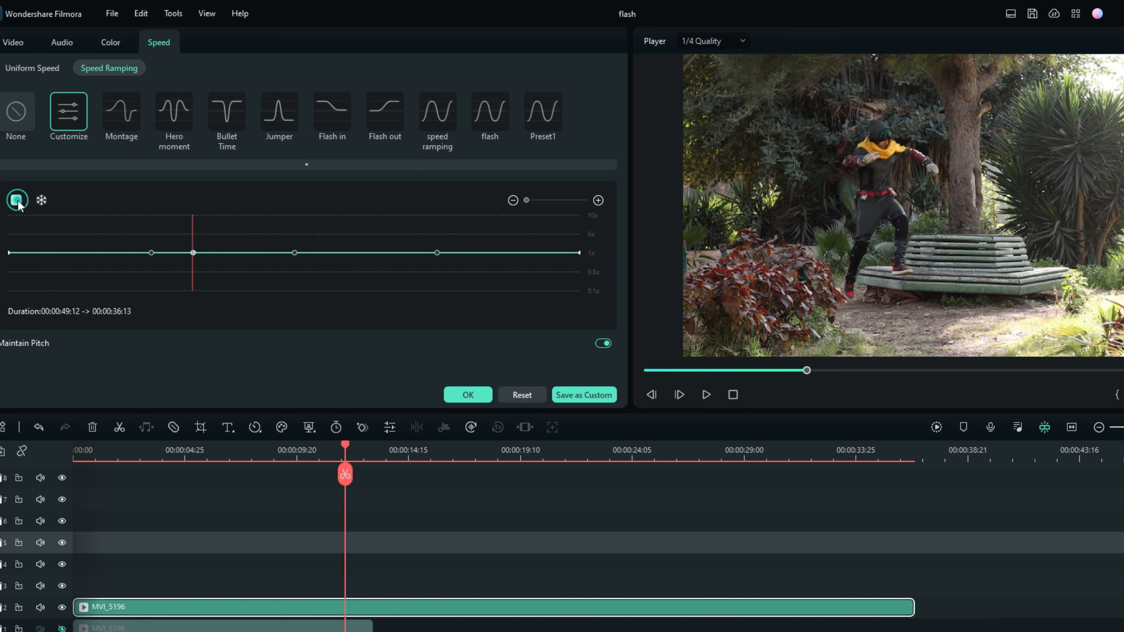
{"action": "left_click_drag", "start_coordinate": [193, 251], "coordinate": [190, 271]}
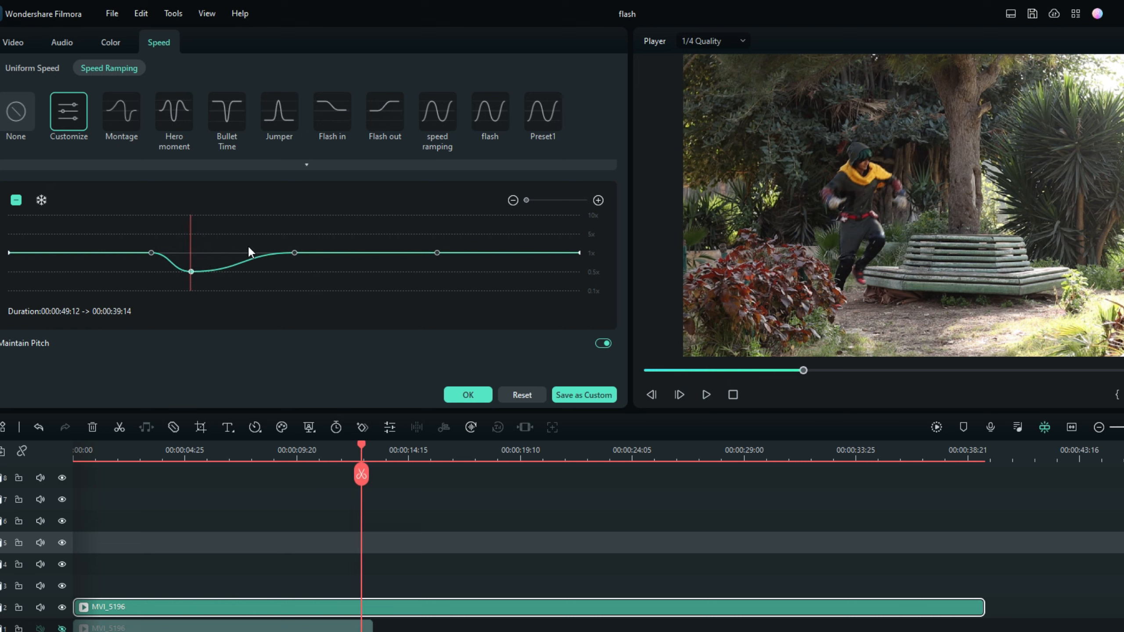
{"action": "left_click_drag", "start_coordinate": [190, 233], "coordinate": [200, 234]}
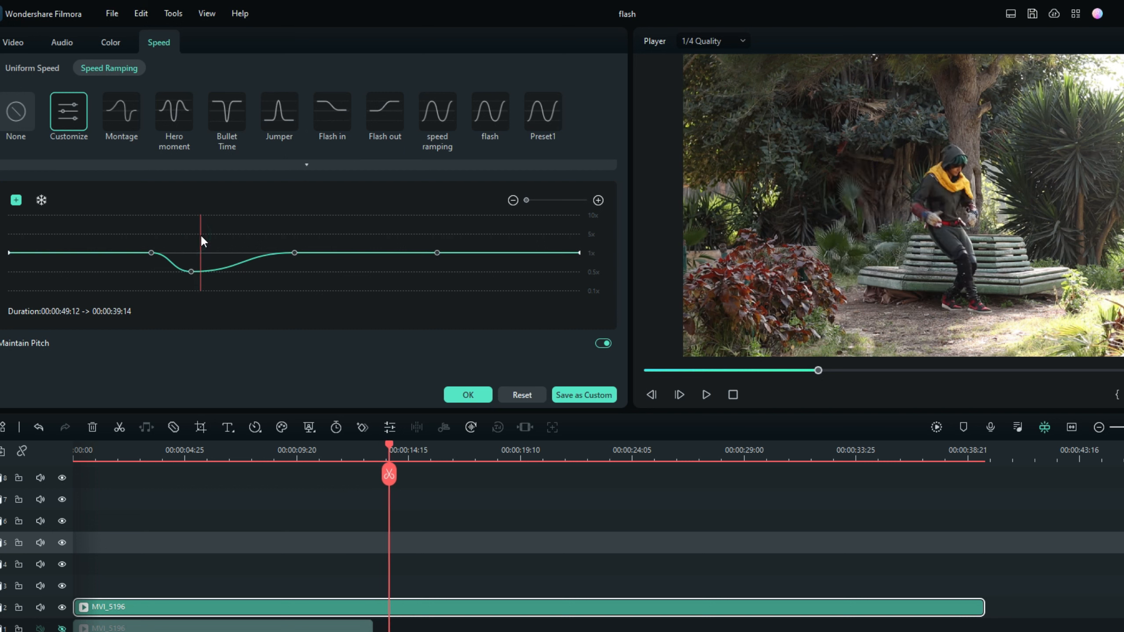
{"action": "left_click", "coordinate": [16, 202]}
{"action": "left_click_drag", "start_coordinate": [200, 271], "coordinate": [315, 242]}
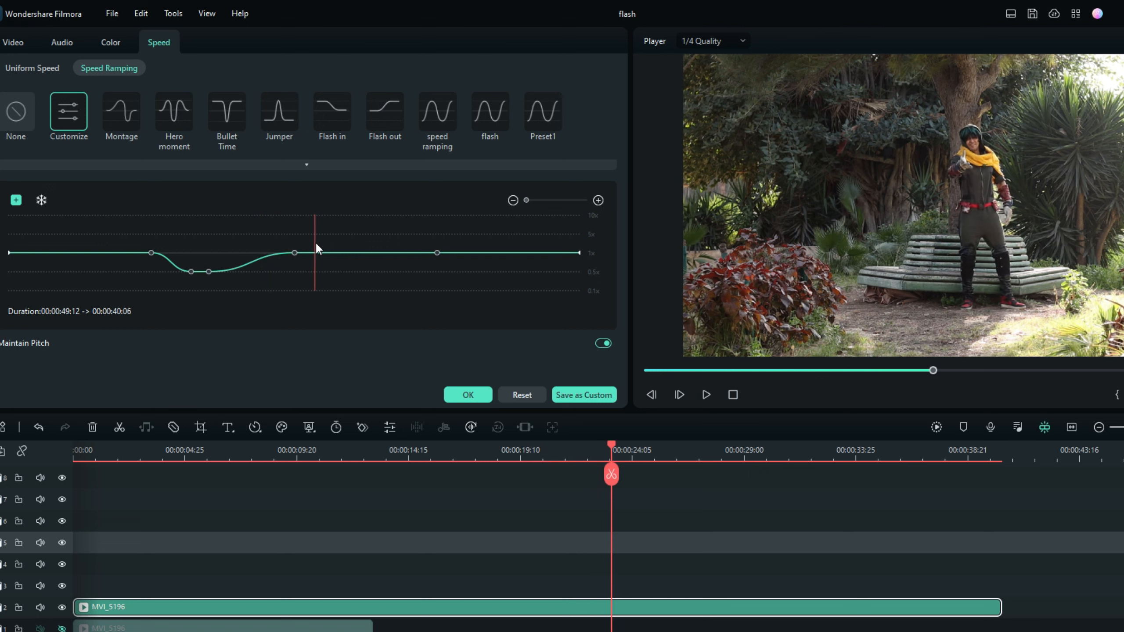
Add a speed point where the character runs off, raise it to 10x, and move the last point to 10x at the clip's end.
{"action": "left_click_drag", "start_coordinate": [318, 242], "coordinate": [326, 242]}
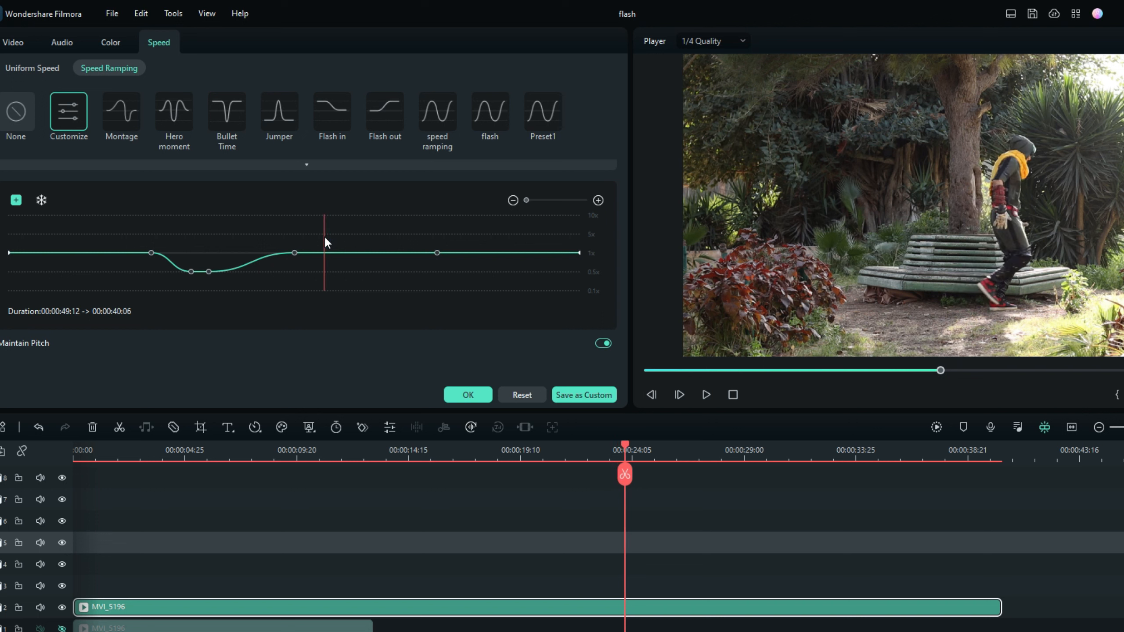
{"action": "left_click", "coordinate": [16, 201]}
{"action": "left_click_drag", "start_coordinate": [326, 250], "coordinate": [339, 214]}
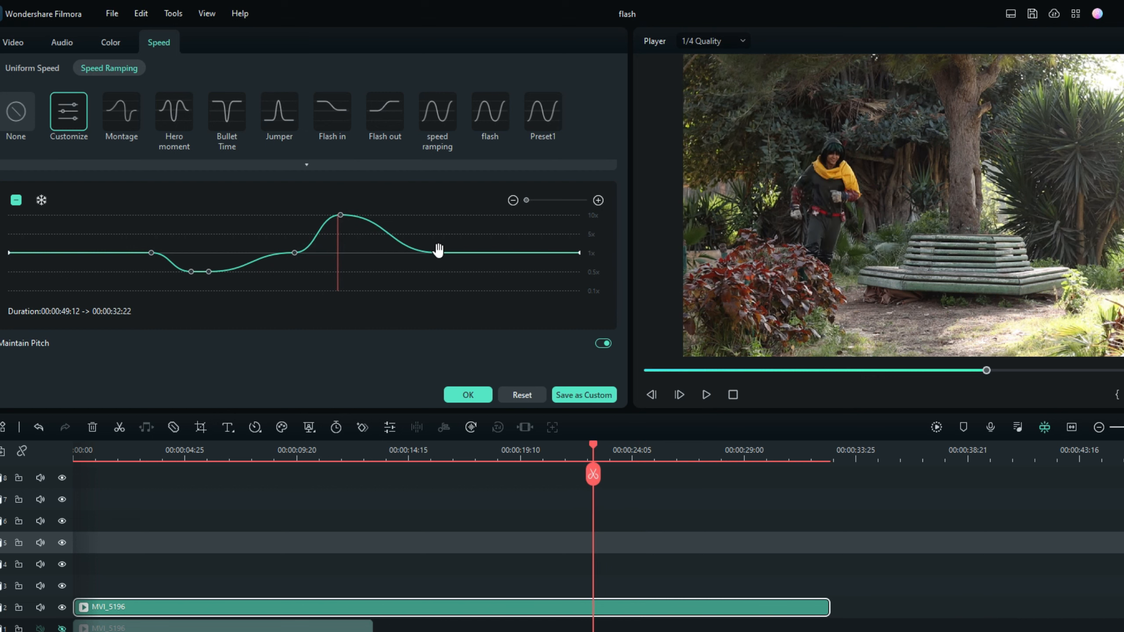
{"action": "left_click_drag", "start_coordinate": [438, 250], "coordinate": [580, 196]}
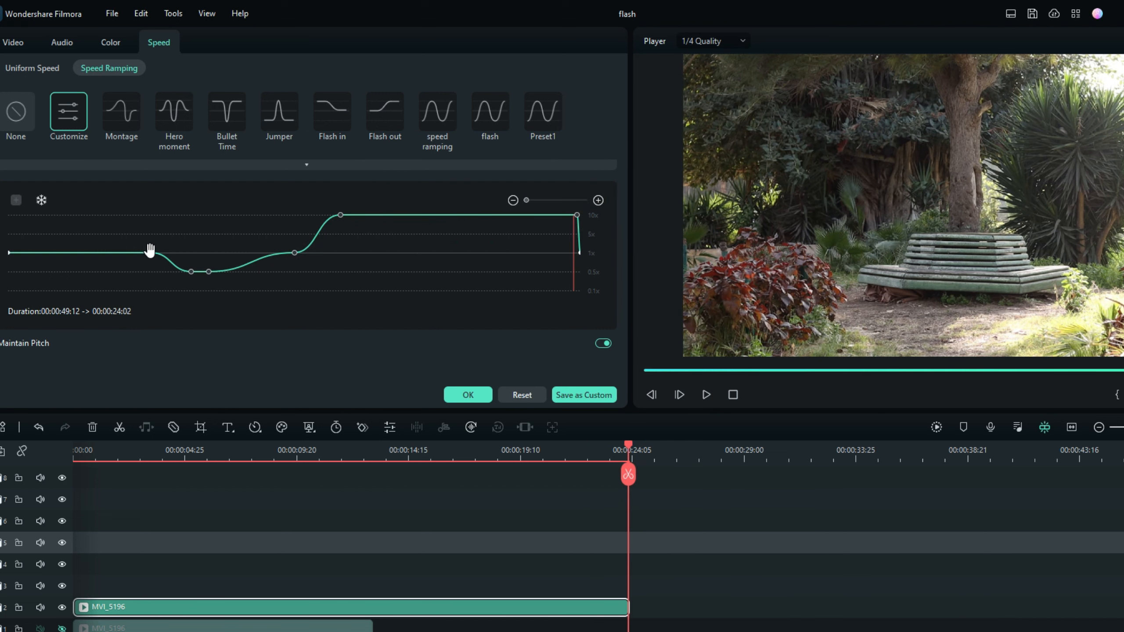
Raise the speed curve to 10x from the clip's start until just before the jump, and apply the speed ramp.
{"action": "left_click", "coordinate": [160, 216]}
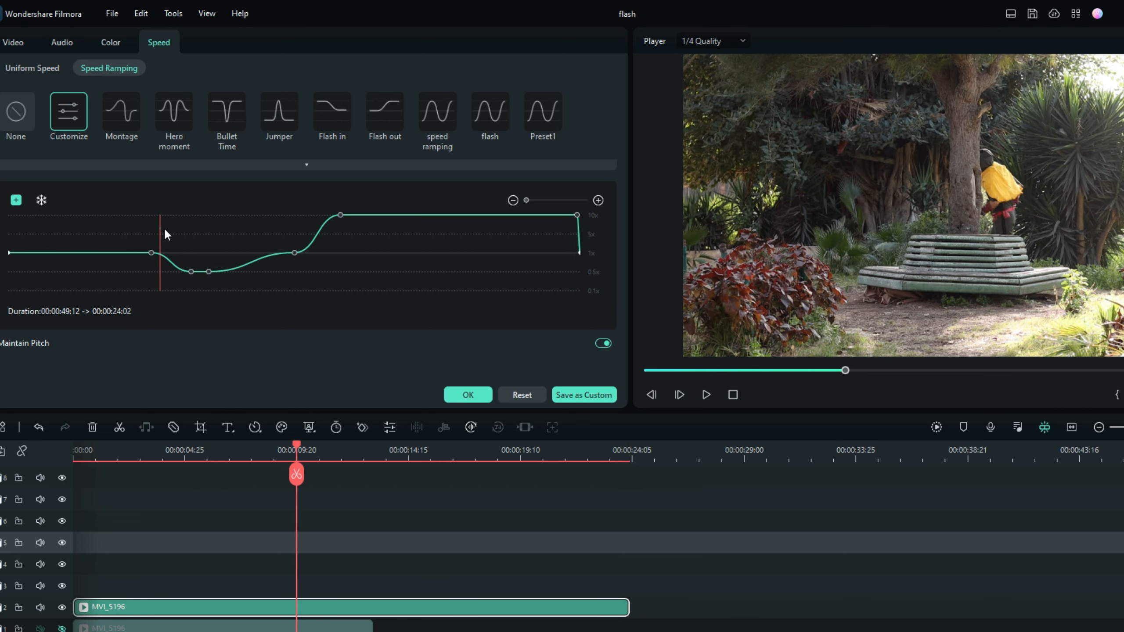
{"action": "left_click", "coordinate": [168, 228]}
{"action": "left_click_drag", "start_coordinate": [151, 252], "coordinate": [164, 215]}
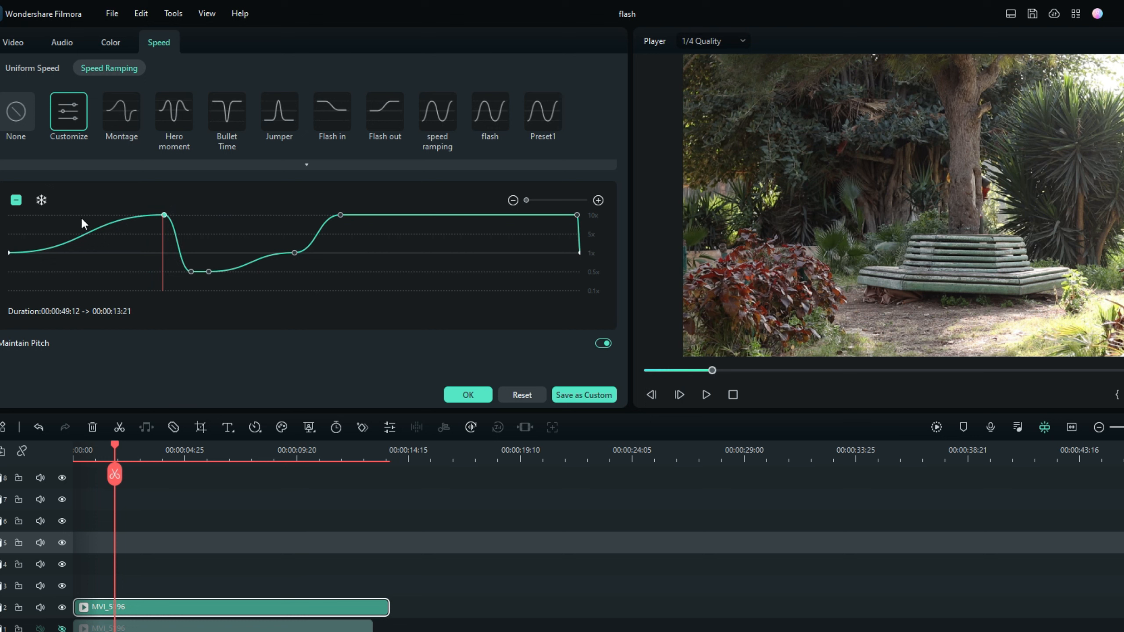
{"action": "left_click", "coordinate": [81, 216]}
{"action": "left_click", "coordinate": [15, 201]}
{"action": "left_click_drag", "start_coordinate": [80, 236], "coordinate": [166, 238]}
{"action": "left_click", "coordinate": [707, 396]}
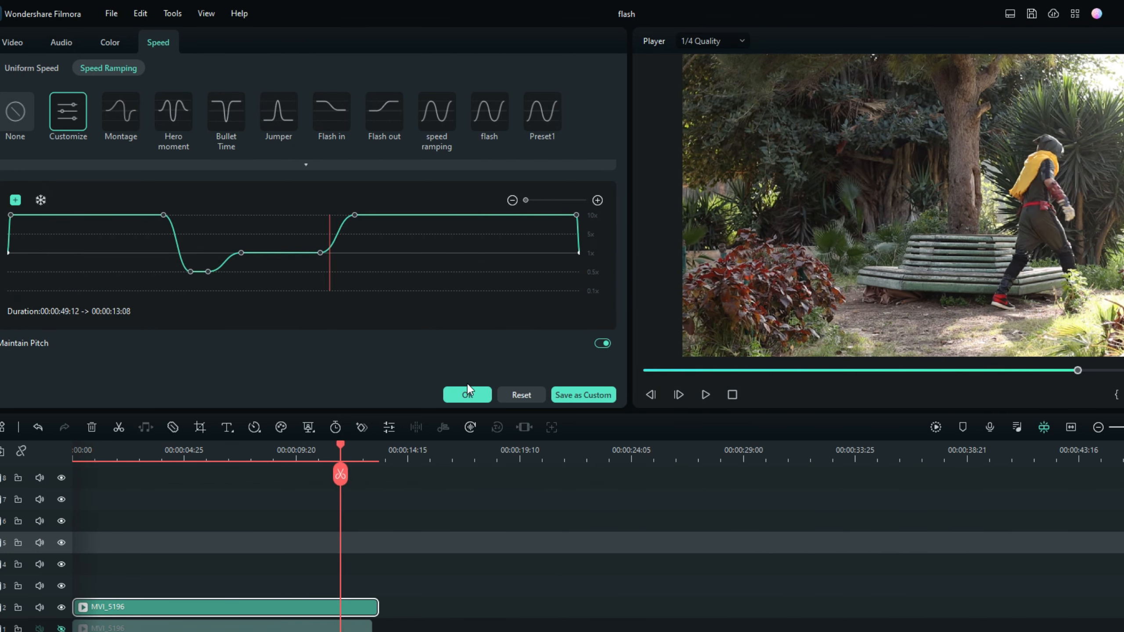
{"action": "left_click", "coordinate": [467, 394]}
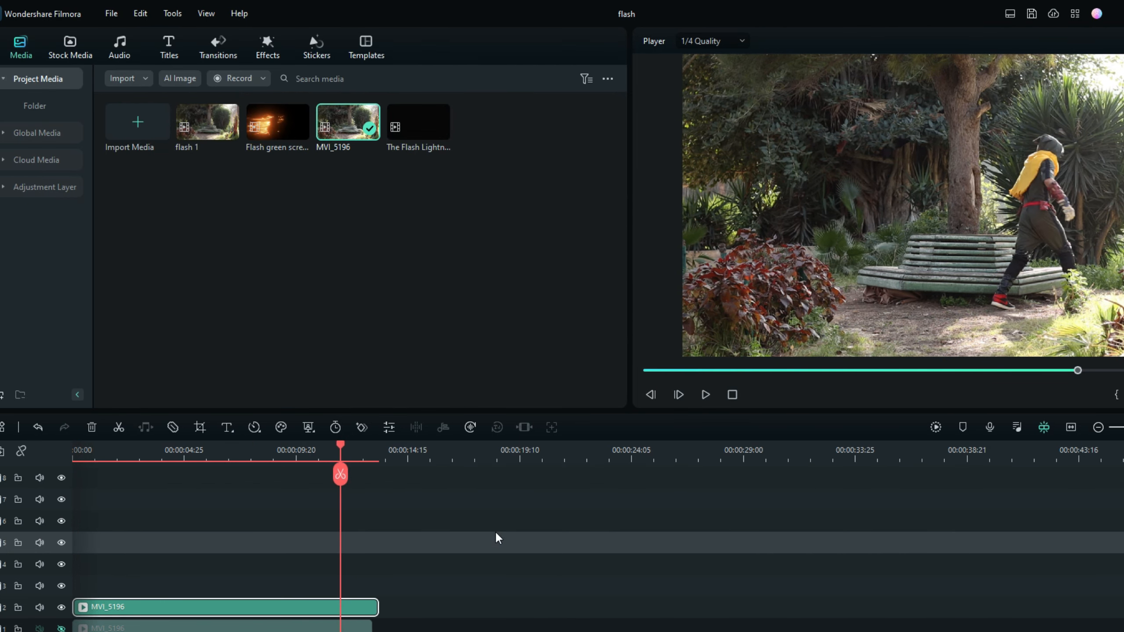
Go to frame 00:00:00:01 and place an Adjustment Layer on track 3 covering the full length of the MVI_5196 clip.
{"action": "left_click_drag", "start_coordinate": [340, 477], "coordinate": [41, 496]}
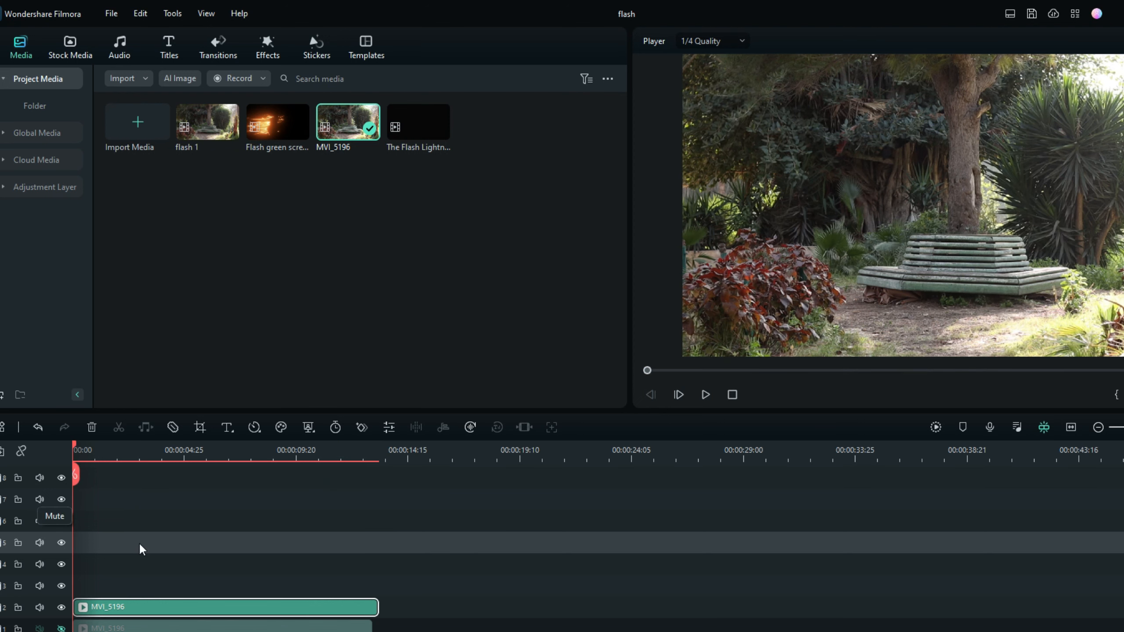
{"action": "left_click", "coordinate": [679, 394]}
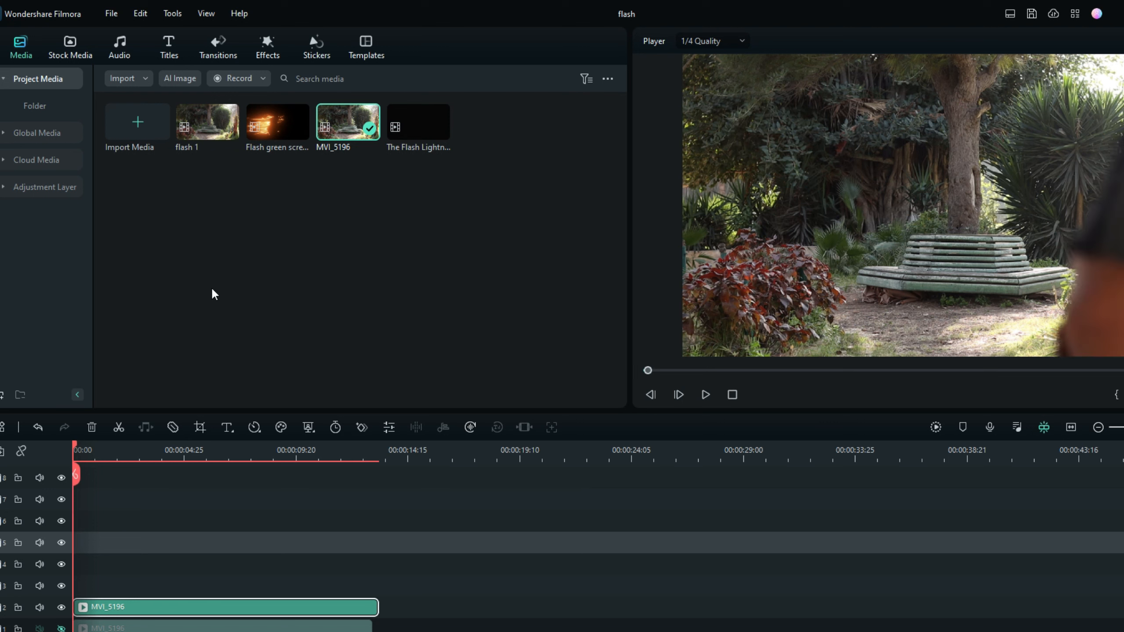
{"action": "left_click", "coordinate": [48, 187]}
{"action": "mouse_move", "coordinate": [136, 148]}
{"action": "left_click_drag", "start_coordinate": [128, 146], "coordinate": [395, 581]}
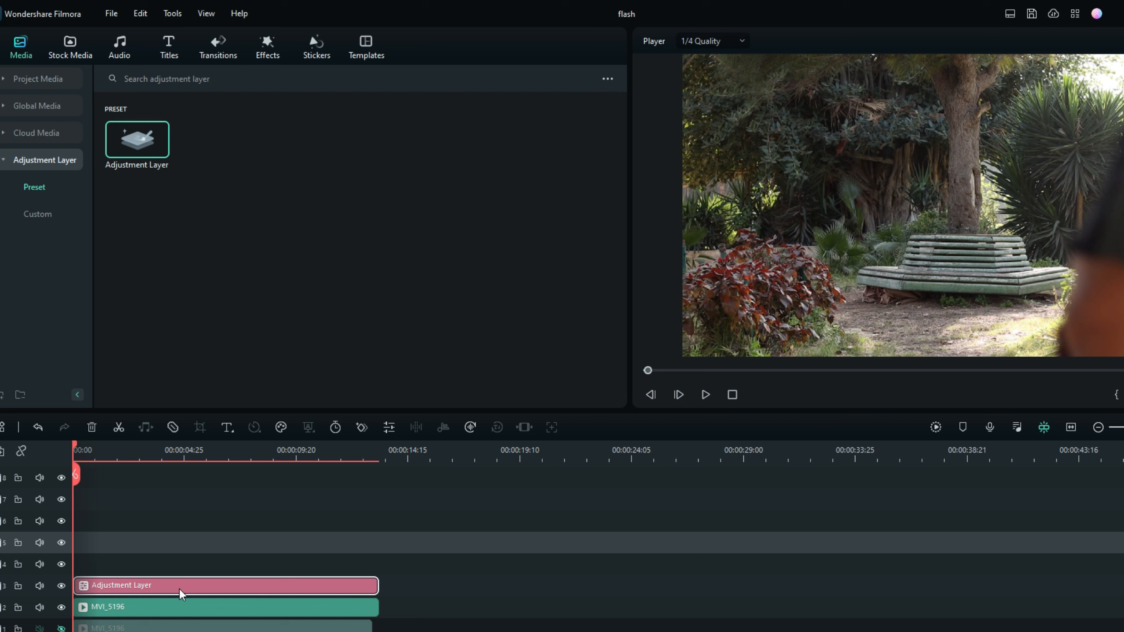
Search the effects for "motion" and apply the Direction blur effect to the adjustment layer.
{"action": "left_click", "coordinate": [276, 55]}
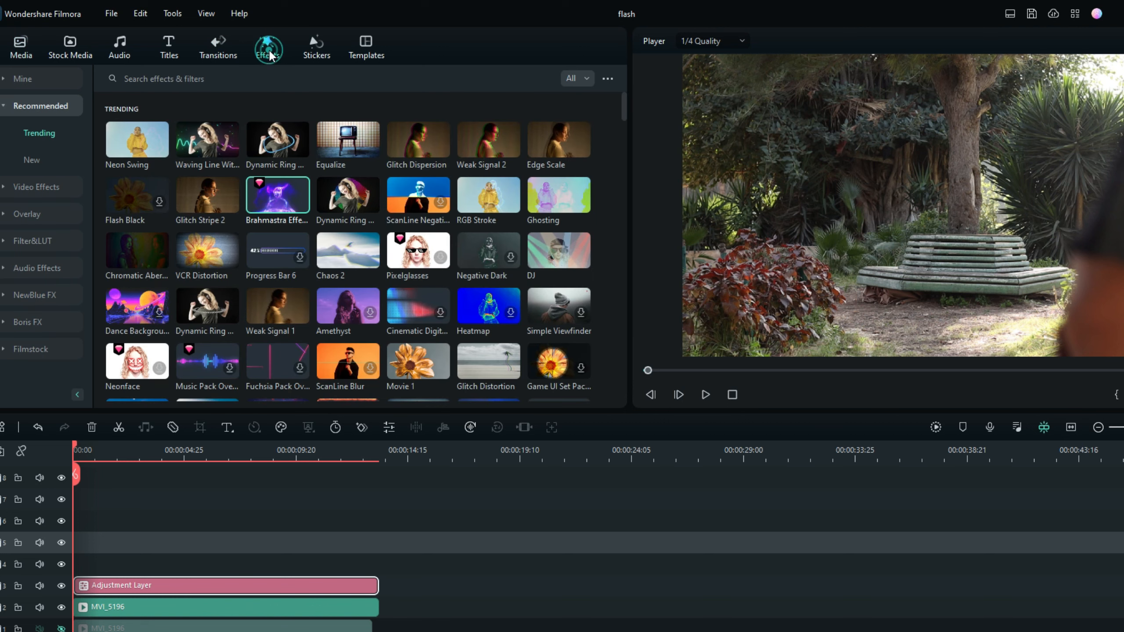
{"action": "left_click", "coordinate": [248, 77]}
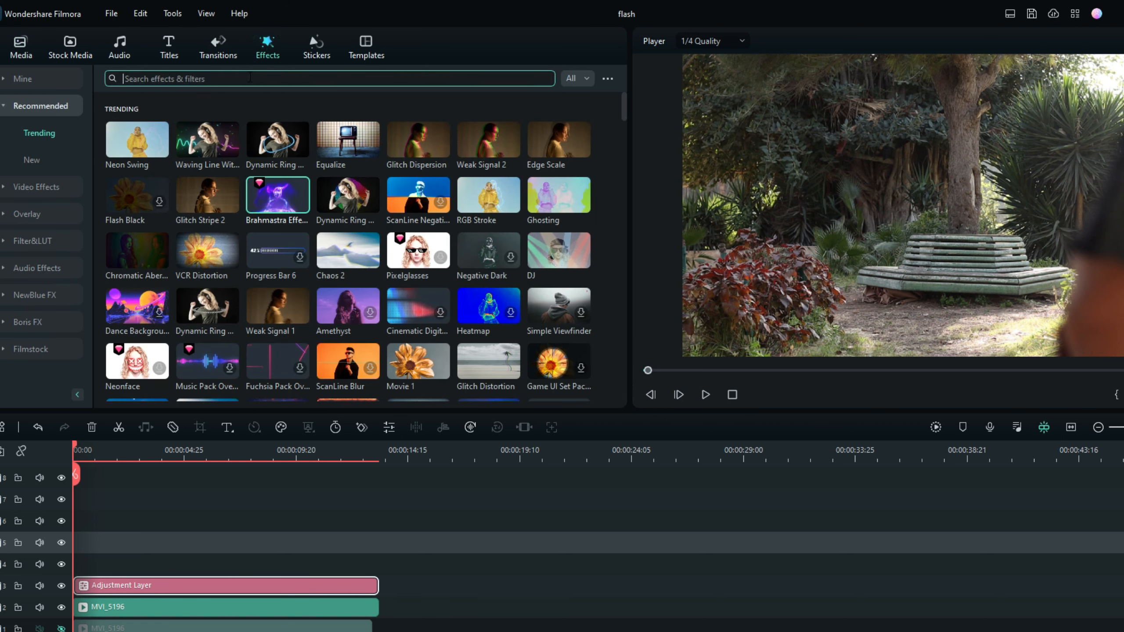
{"action": "type", "text": "motion"}
{"action": "key", "text": "Return"}
{"action": "double_click", "coordinate": [250, 78]}
{"action": "type", "text": "motion"}
{"action": "key", "text": "Return"}
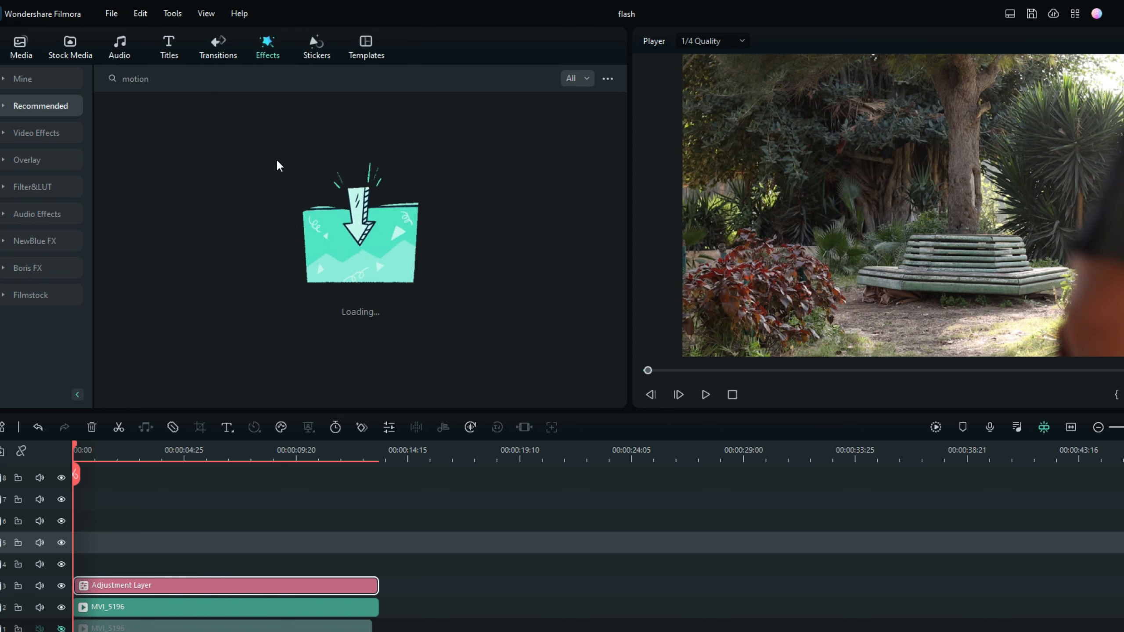
{"action": "mouse_move", "coordinate": [423, 126]}
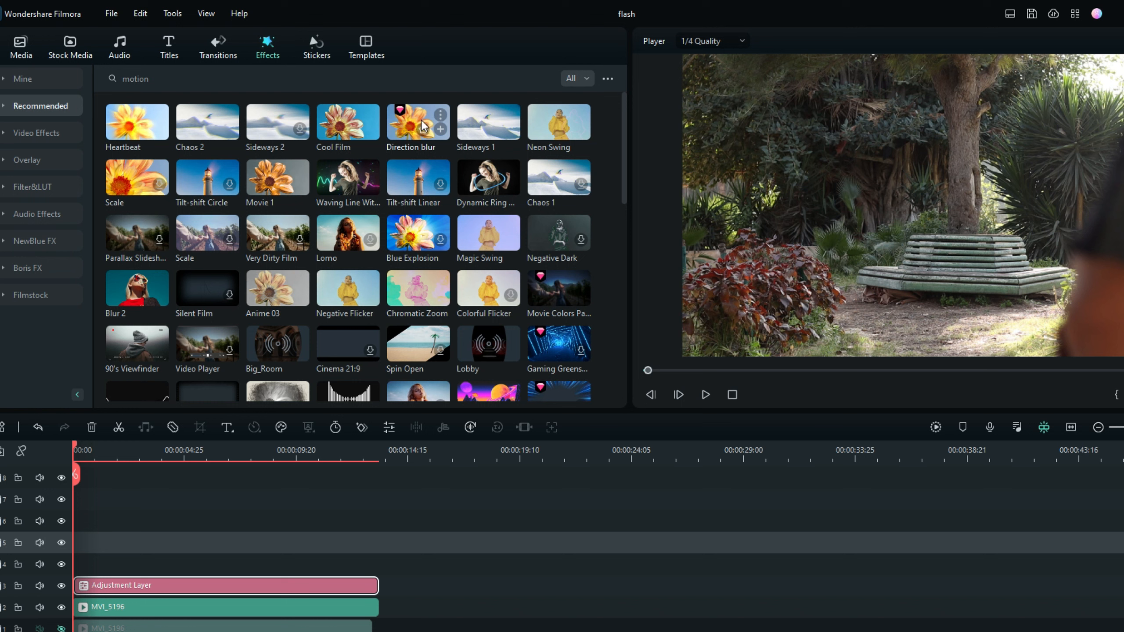
{"action": "left_click_drag", "start_coordinate": [407, 120], "coordinate": [118, 588]}
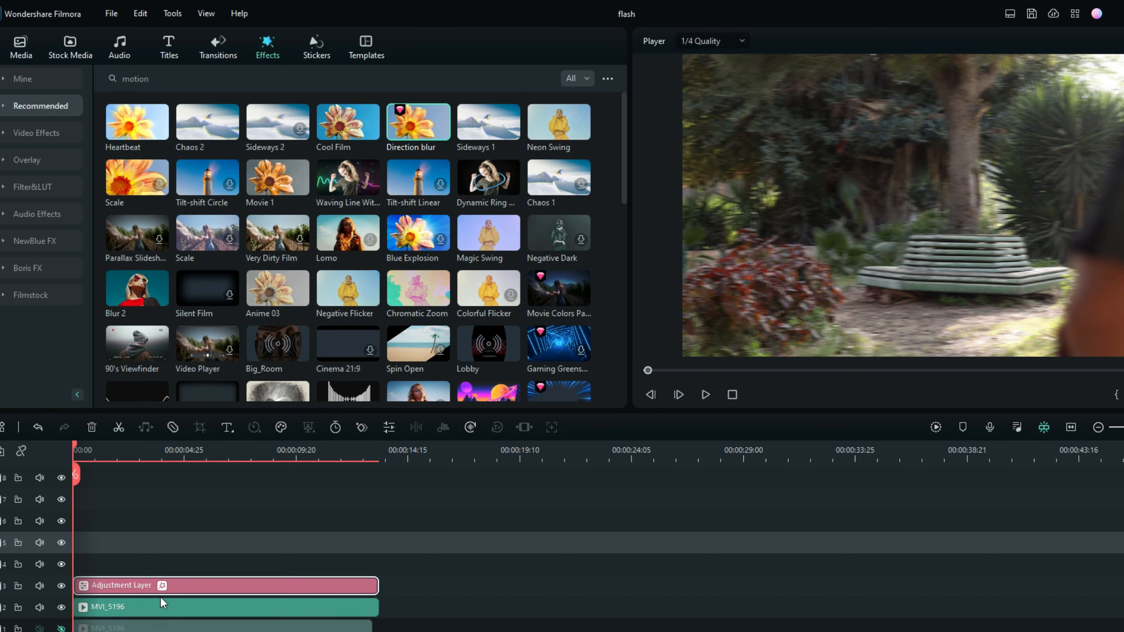
Set the adjustment layer's Direction blur to a direction of 180° and a blur length of 24.
{"action": "double_click", "coordinate": [194, 589]}
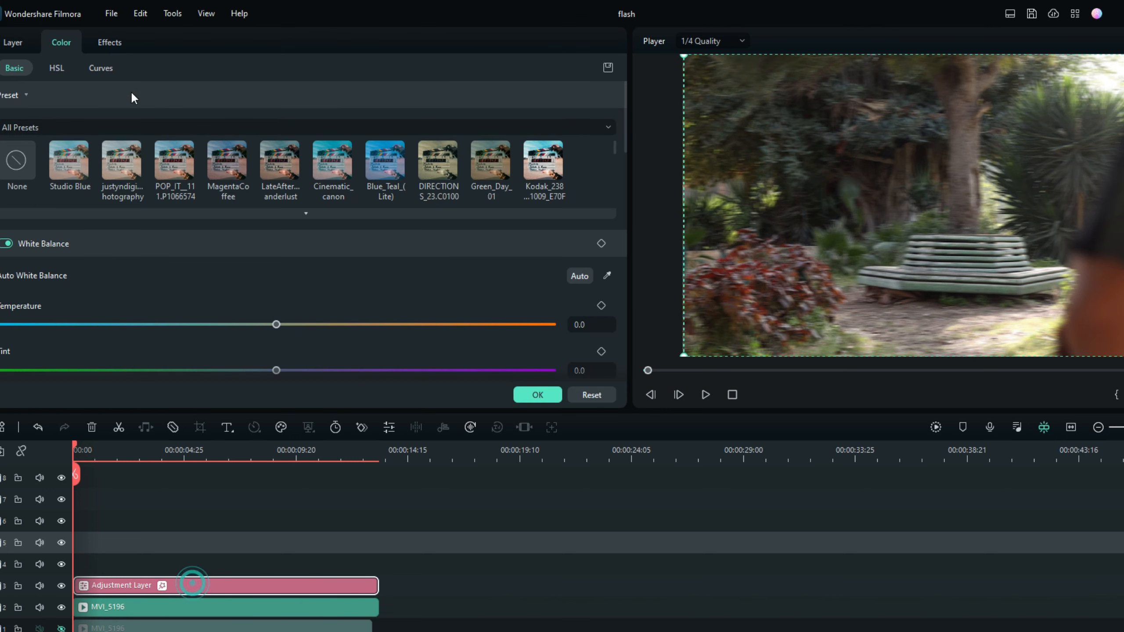
{"action": "left_click", "coordinate": [102, 41]}
{"action": "left_click", "coordinate": [250, 123]}
{"action": "type", "text": "180"}
{"action": "key", "text": "Return"}
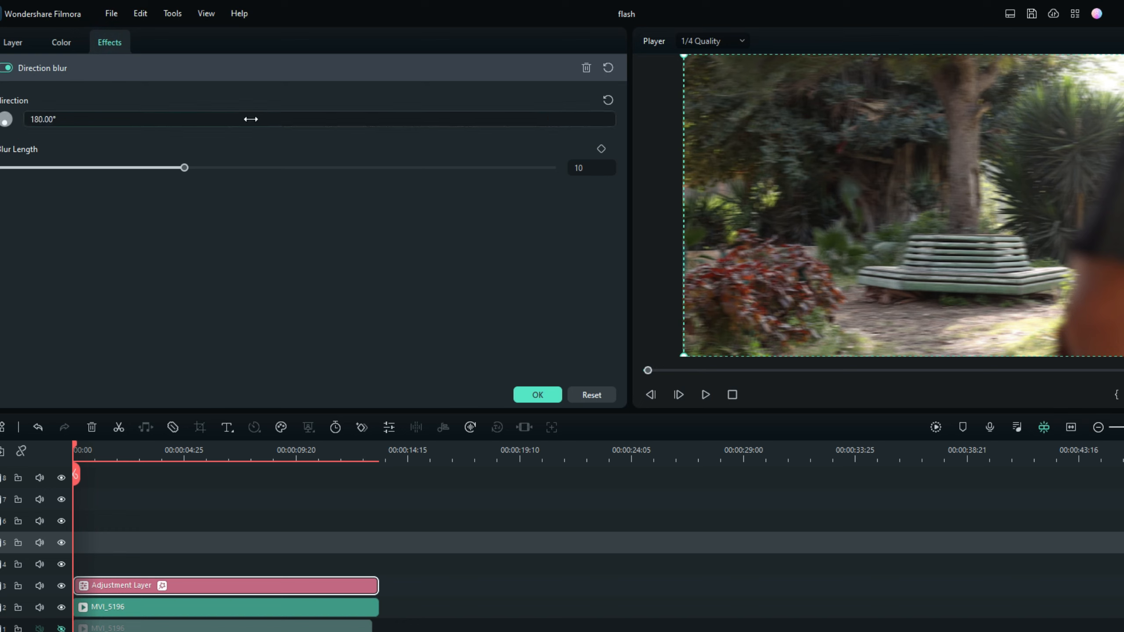
{"action": "left_click_drag", "start_coordinate": [185, 167], "coordinate": [418, 171]}
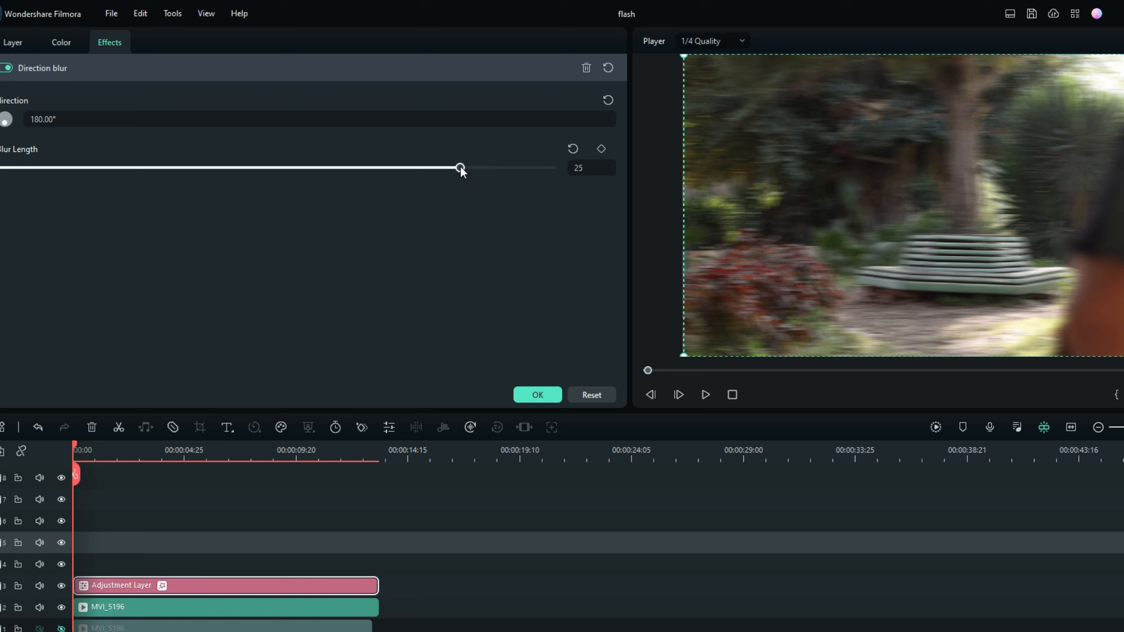
{"action": "left_click_drag", "start_coordinate": [458, 170], "coordinate": [443, 168]}
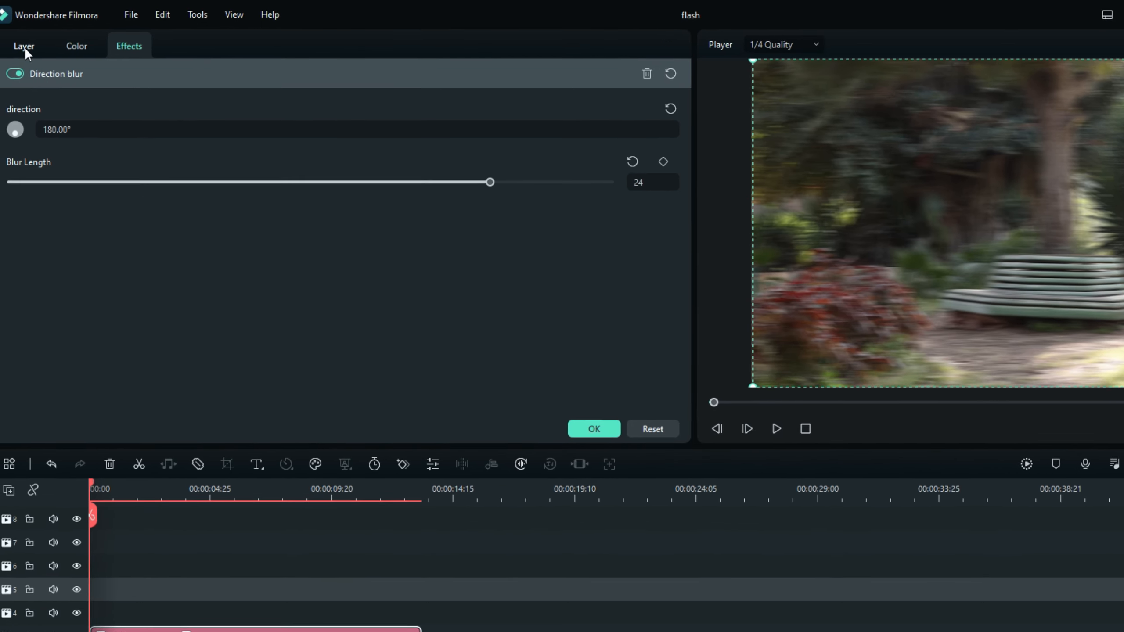
Narrow the adjustment layer to 32.7% horizontal scale, place it just beyond the frame's right edge, add a Transform keyframe, and advance one frame.
{"action": "left_click", "coordinate": [14, 43]}
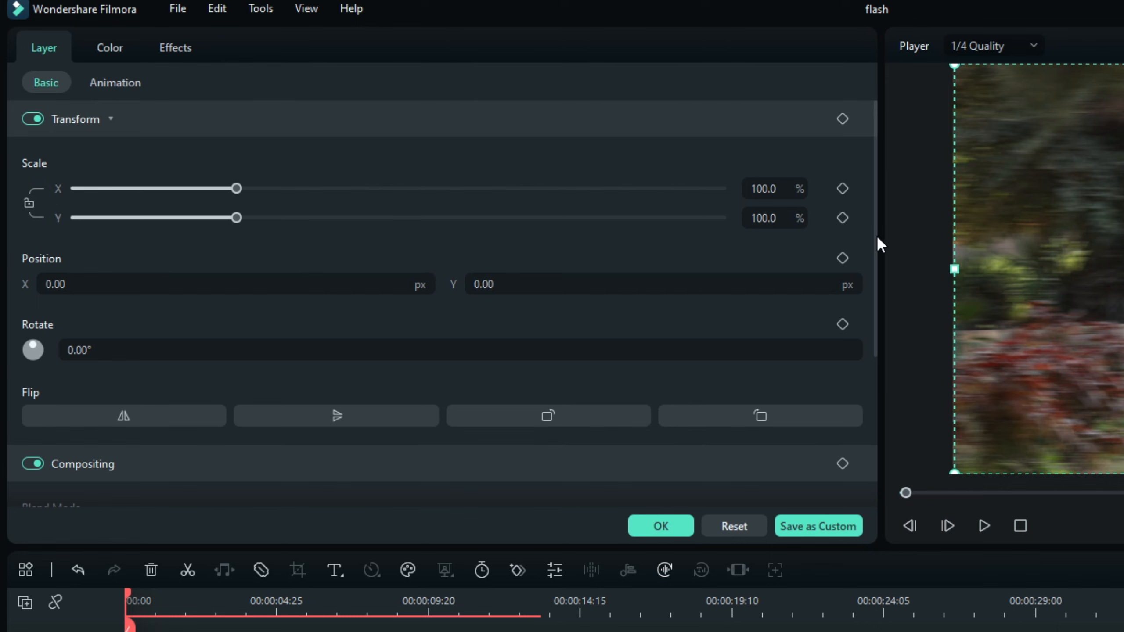
{"action": "left_click_drag", "start_coordinate": [952, 268], "coordinate": [1123, 268]}
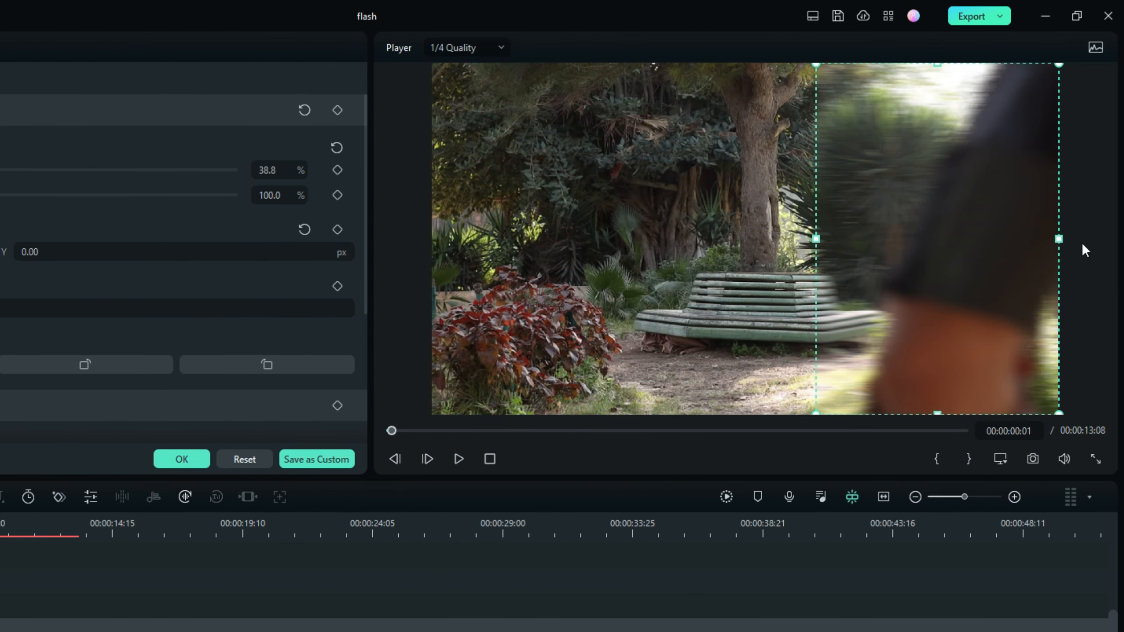
{"action": "left_click_drag", "start_coordinate": [818, 241], "coordinate": [1117, 223]}
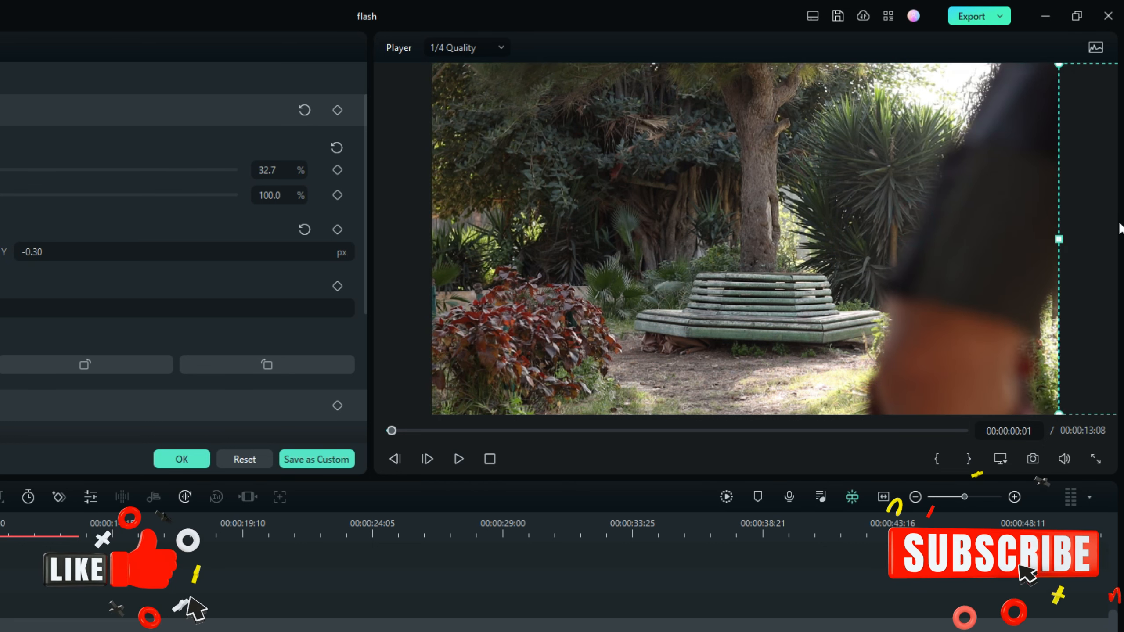
{"action": "left_click", "coordinate": [337, 110]}
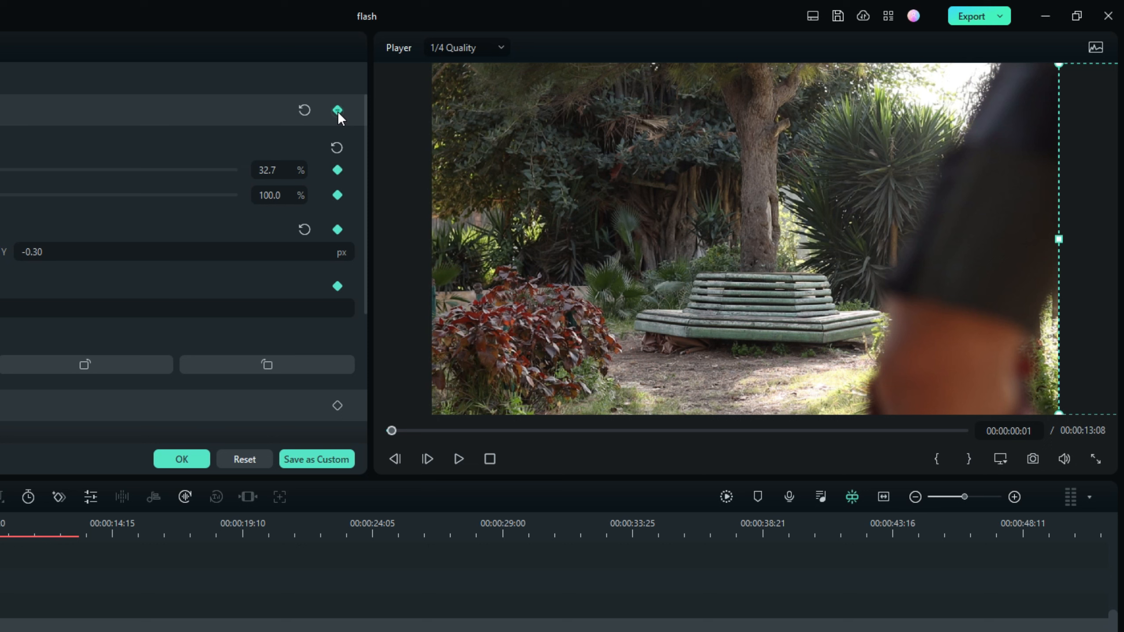
{"action": "left_click", "coordinate": [427, 458]}
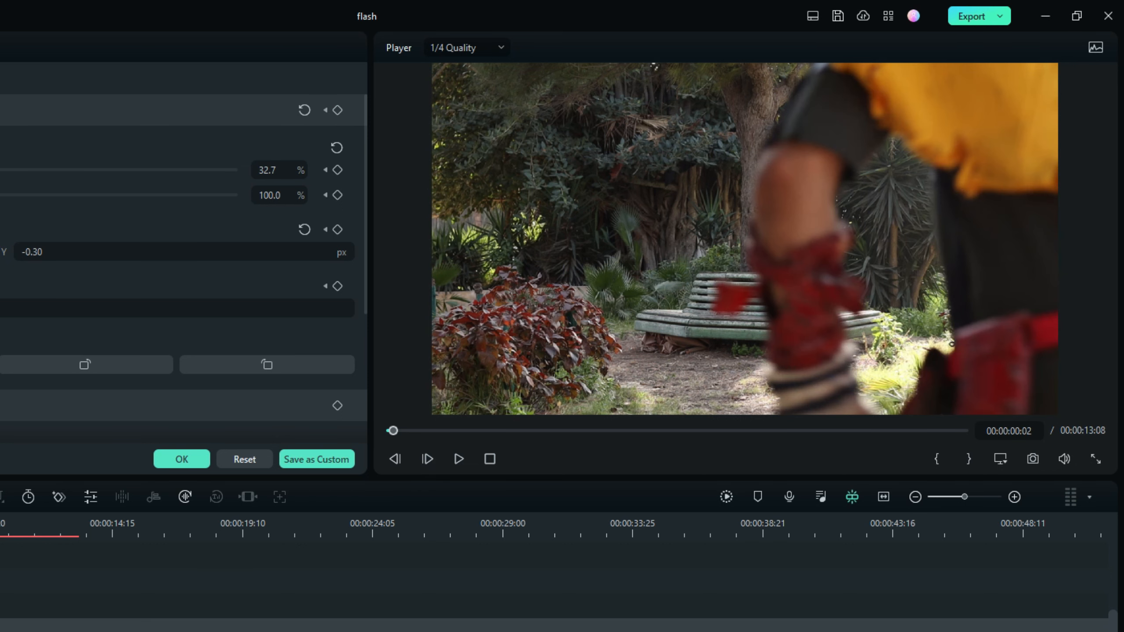
At frame 00:00:00:02, fit the adjustment layer over the runner with 61.7% horizontal scale and advance one frame.
{"action": "left_click_drag", "start_coordinate": [1084, 319], "coordinate": [773, 239]}
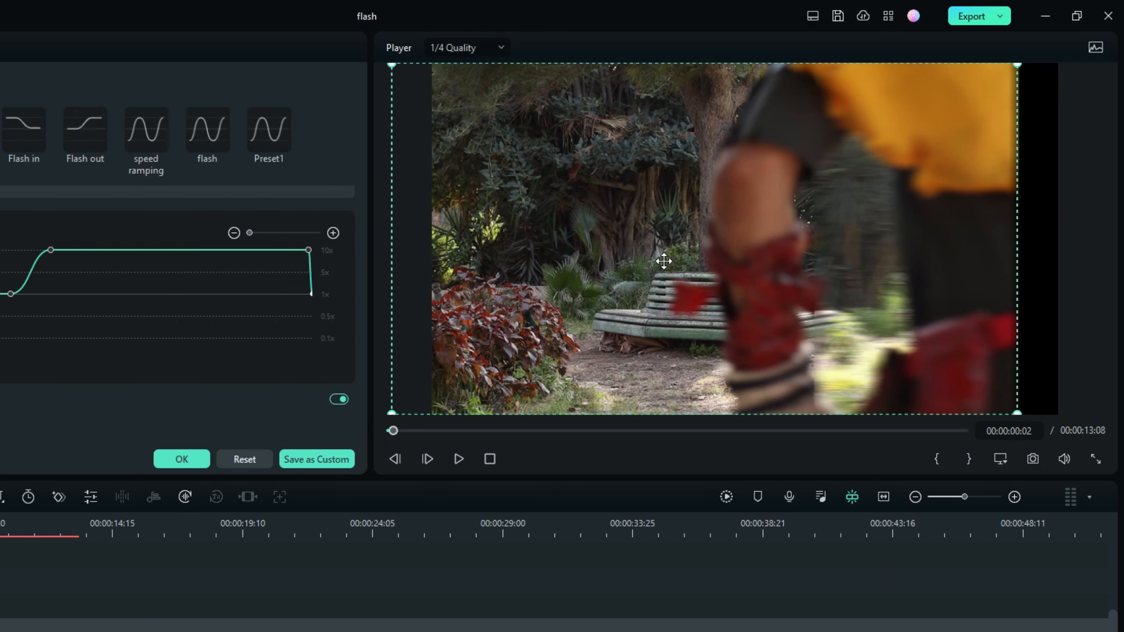
{"action": "key", "text": "ctrl+z"}
{"action": "left_click", "coordinate": [907, 262]}
{"action": "left_click_drag", "start_coordinate": [816, 239], "coordinate": [720, 239]}
{"action": "left_click_drag", "start_coordinate": [1019, 240], "coordinate": [1106, 240]}
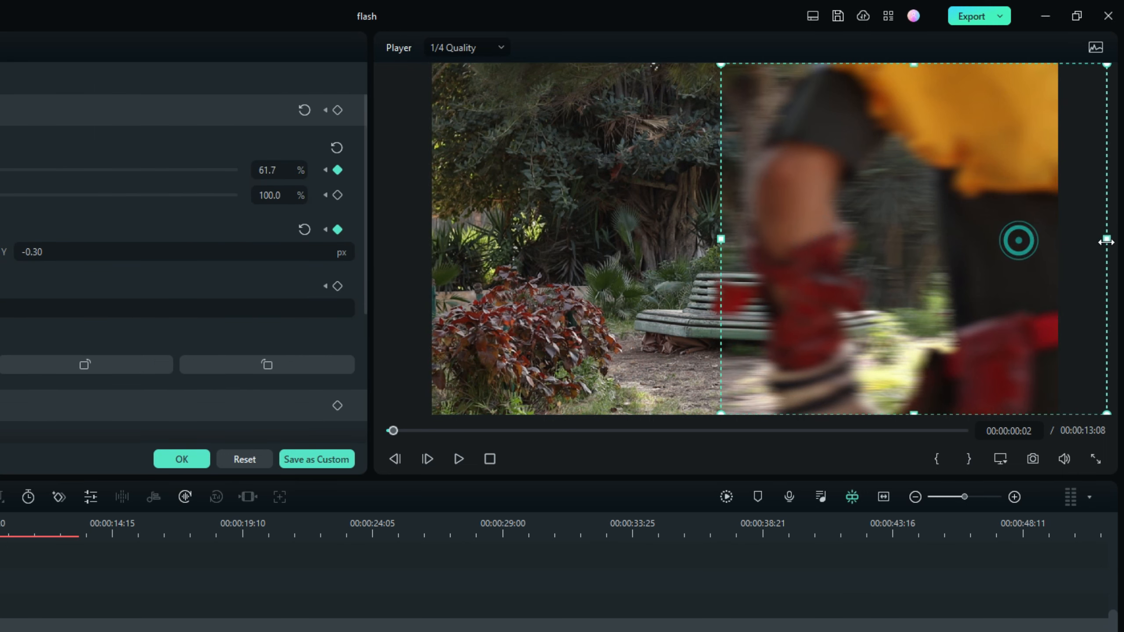
{"action": "left_click", "coordinate": [427, 459]}
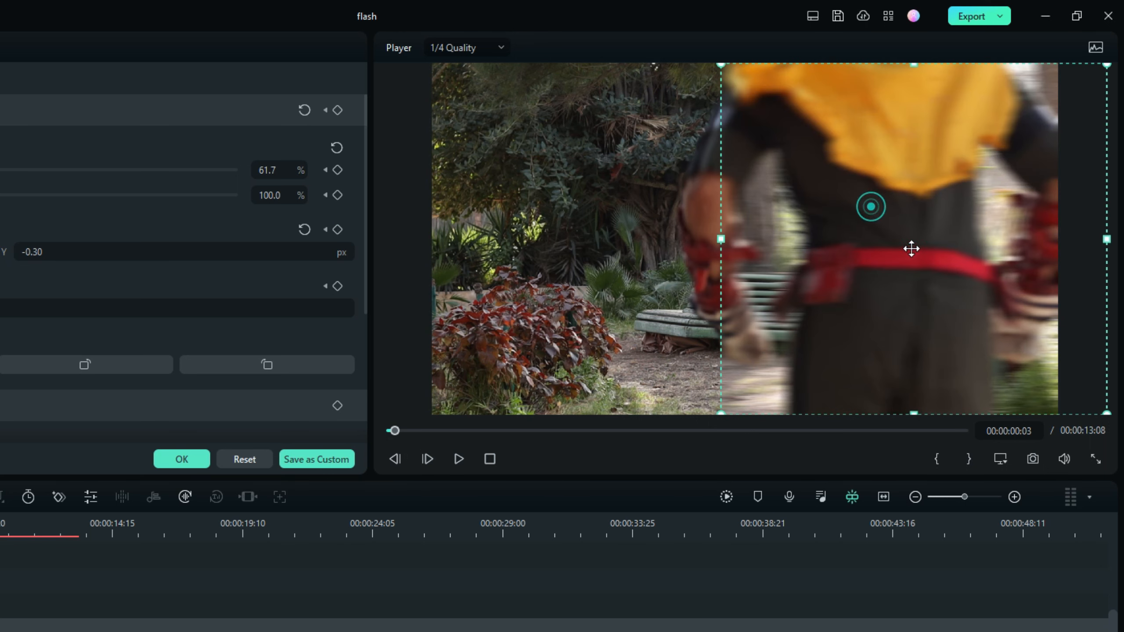
Follow the runner frame by frame with the adjustment layer, narrow it to 36.9% horizontal scale, and advance to 00:00:00:06.
{"action": "left_click", "coordinate": [427, 459]}
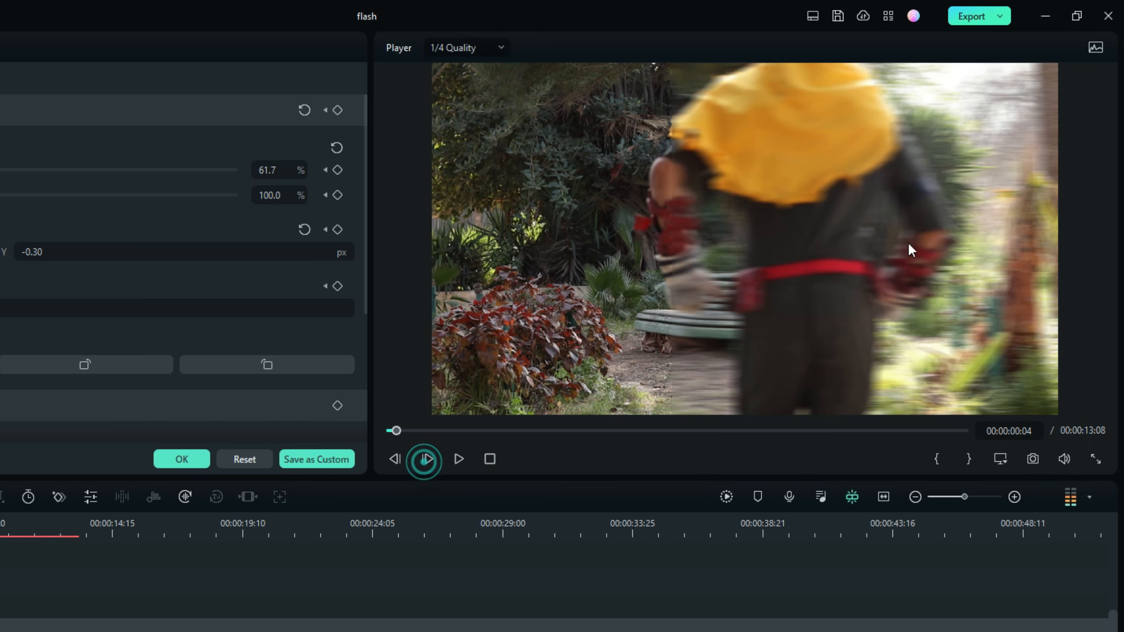
{"action": "left_click_drag", "start_coordinate": [855, 283], "coordinate": [770, 268]}
{"action": "left_click", "coordinate": [426, 459]}
{"action": "left_click_drag", "start_coordinate": [991, 239], "coordinate": [884, 239]}
{"action": "left_click_drag", "start_coordinate": [606, 241], "coordinate": [654, 240]}
{"action": "left_click", "coordinate": [428, 458]}
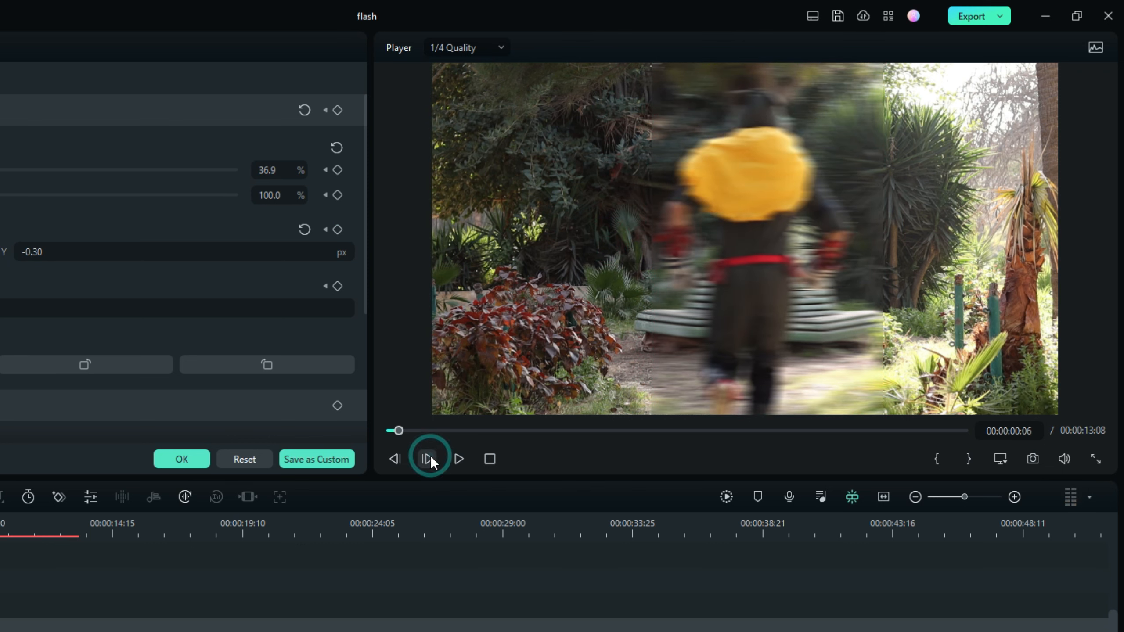
Keep tracking the runner up to 00:00:00:12, shrinking the adjustment layer to about 18.3% horizontal and 80.6% vertical scale.
{"action": "left_click", "coordinate": [428, 458]}
{"action": "left_click", "coordinate": [429, 458]}
{"action": "left_click", "coordinate": [429, 458]}
{"action": "left_click", "coordinate": [428, 458]}
{"action": "left_click_drag", "start_coordinate": [841, 245], "coordinate": [966, 239]}
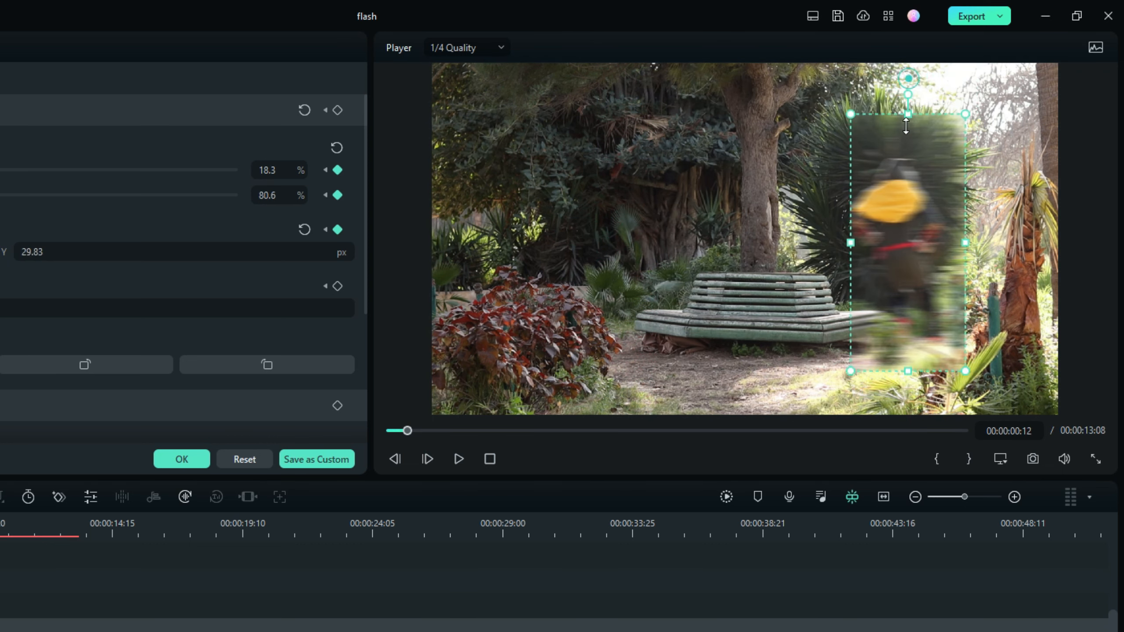
{"action": "left_click_drag", "start_coordinate": [907, 80], "coordinate": [902, 120]}
Reposition the adjustment layer over the runner on the frames up to 00:00:01:07 and add a Transform keyframe there.
{"action": "left_click", "coordinate": [428, 459]}
{"action": "left_click", "coordinate": [428, 459]}
{"action": "left_click", "coordinate": [428, 458]}
{"action": "left_click", "coordinate": [429, 458]}
{"action": "left_click", "coordinate": [428, 459]}
{"action": "left_click", "coordinate": [429, 459]}
{"action": "left_click", "coordinate": [428, 459]}
{"action": "left_click", "coordinate": [429, 459]}
{"action": "left_click", "coordinate": [428, 459]}
{"action": "left_click_drag", "start_coordinate": [708, 299], "coordinate": [634, 301]}
{"action": "left_click", "coordinate": [428, 458]}
{"action": "left_click", "coordinate": [429, 459]}
{"action": "left_click", "coordinate": [428, 458]}
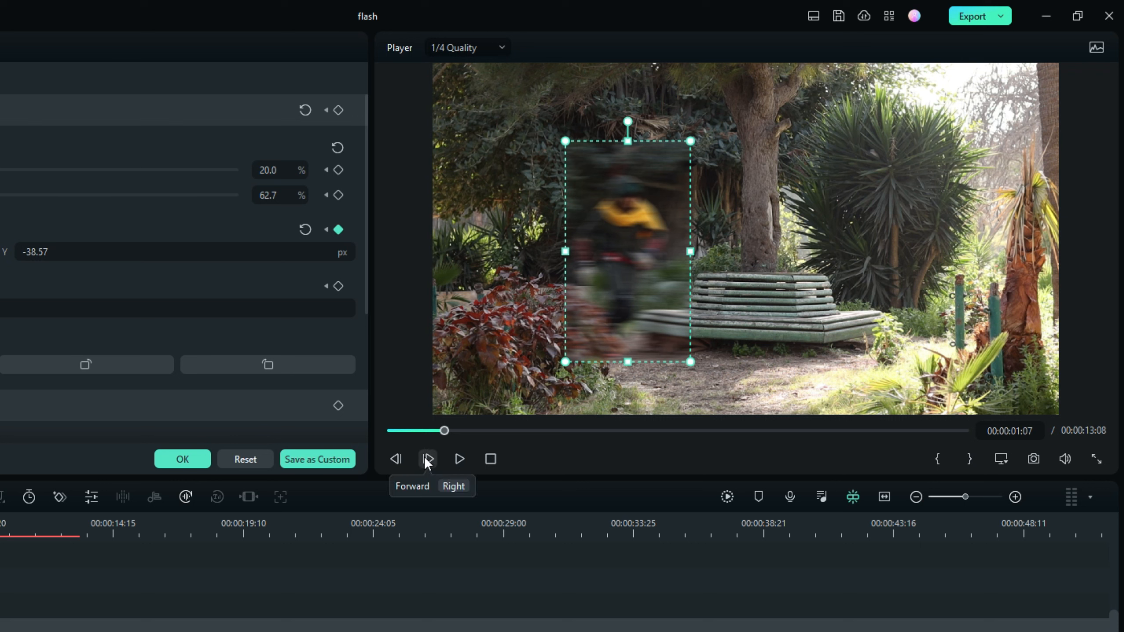
{"action": "left_click", "coordinate": [338, 111]}
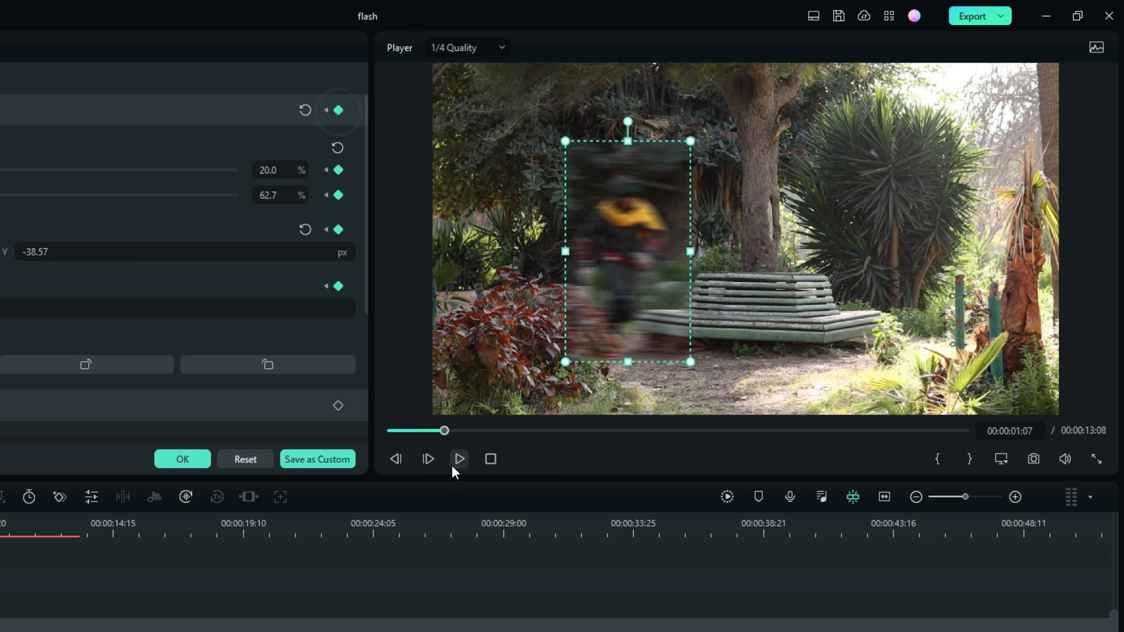
Continue tracking the runner, add a Compositing keyframe at 100% opacity, and lower the layer's opacity to 73.4% one frame further.
{"action": "left_click", "coordinate": [426, 458]}
{"action": "left_click_drag", "start_coordinate": [620, 295], "coordinate": [626, 294]}
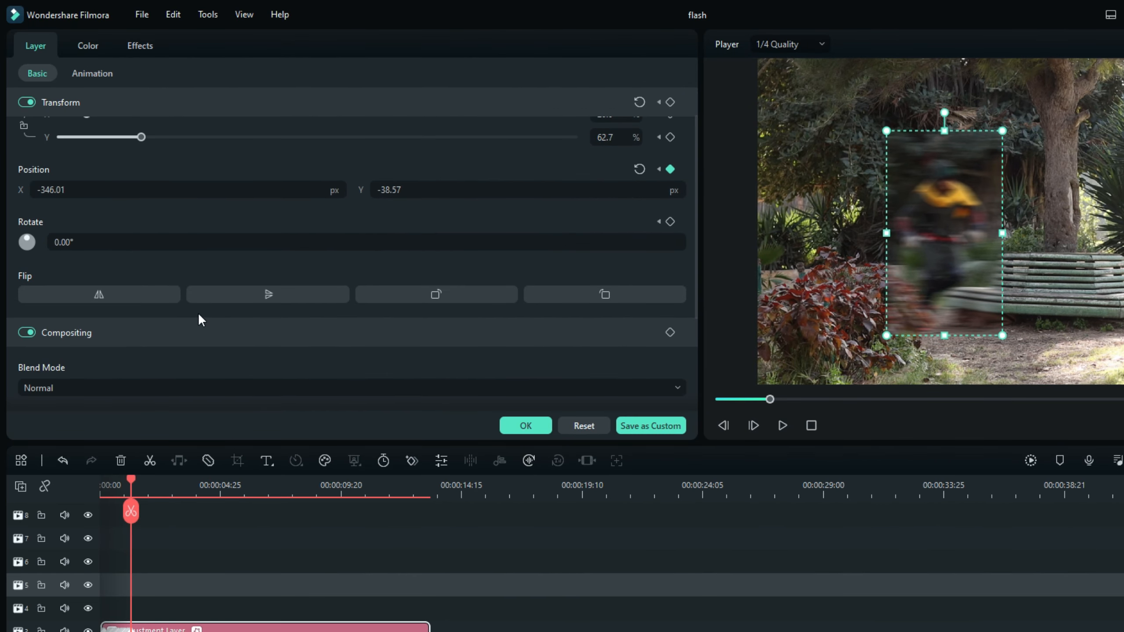
{"action": "scroll", "coordinate": [0, 345], "scroll_direction": "down", "scroll_amount": 3}
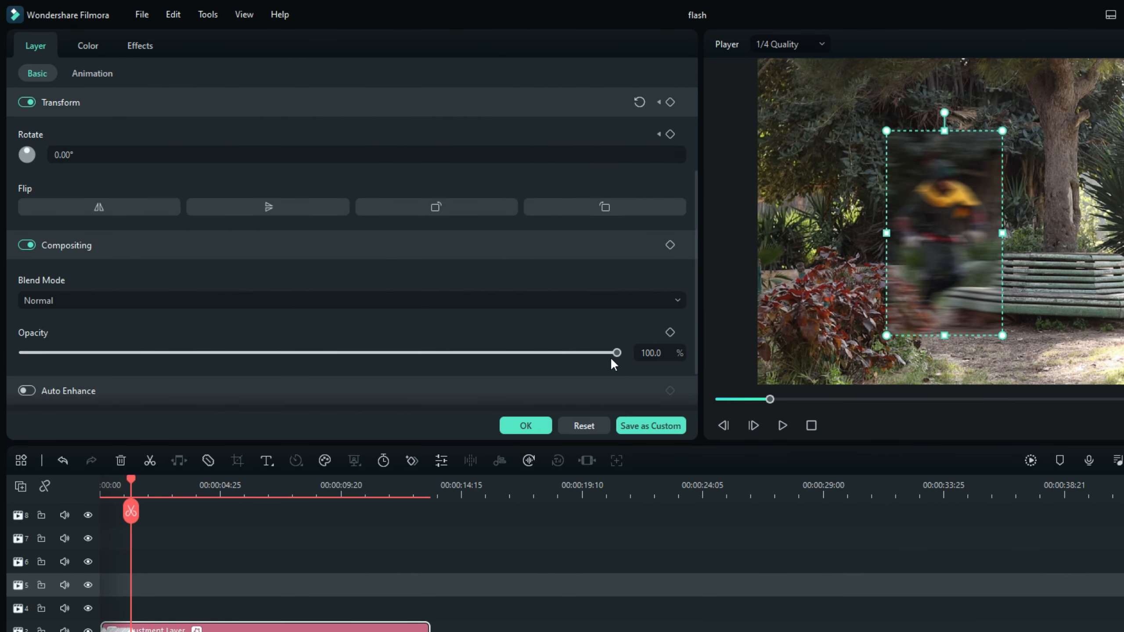
{"action": "left_click", "coordinate": [670, 245]}
{"action": "left_click", "coordinate": [753, 425]}
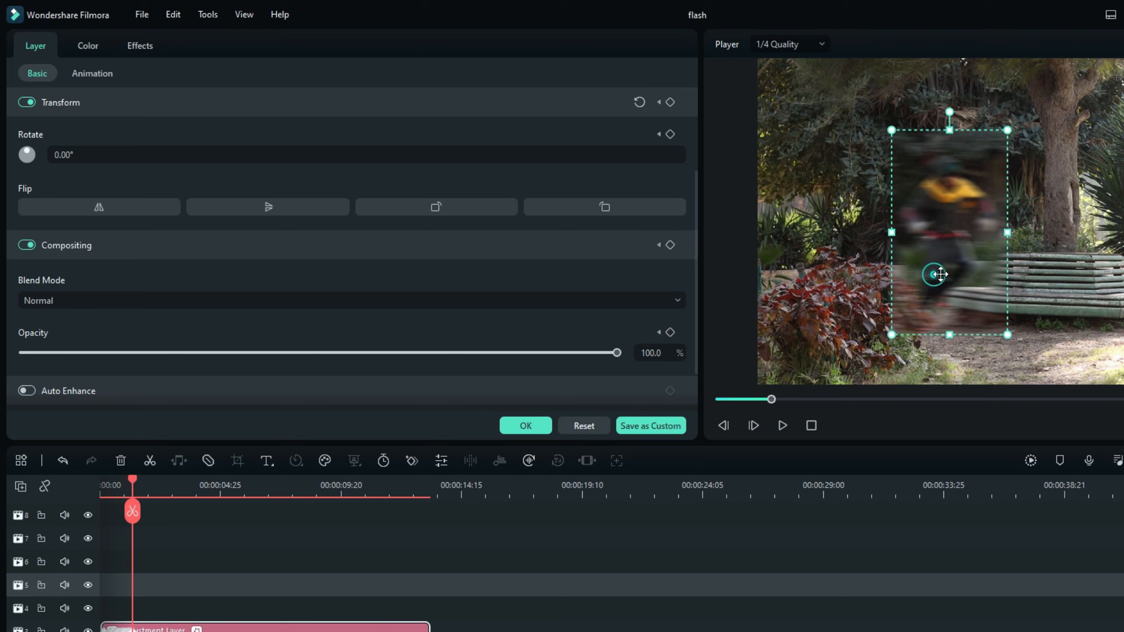
{"action": "left_click_drag", "start_coordinate": [517, 353], "coordinate": [458, 353]}
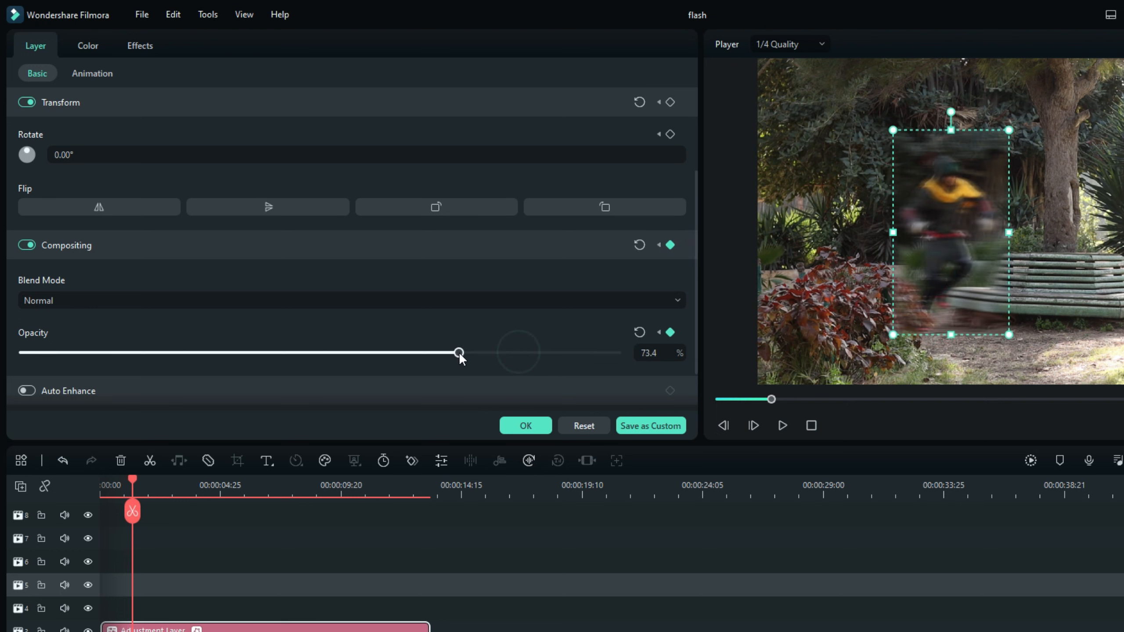
Lower the adjustment layer's opacity to 47.1% on the next frame, keep tracking the runner until it fades to 0%, and apply the settings.
{"action": "left_click", "coordinate": [754, 425]}
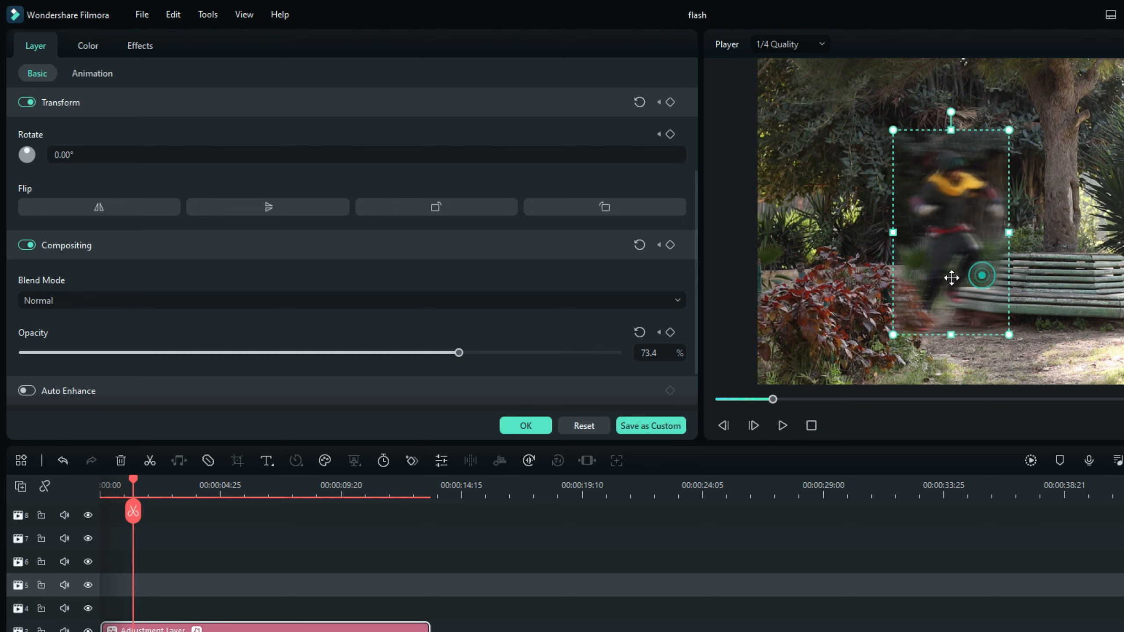
{"action": "left_click_drag", "start_coordinate": [381, 353], "coordinate": [303, 352]}
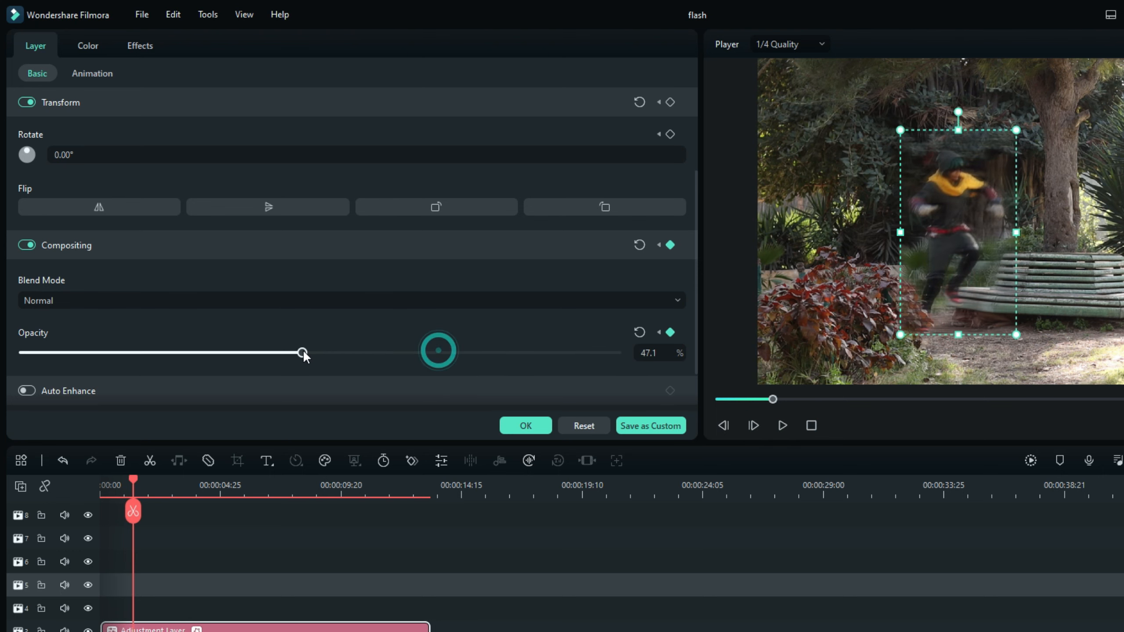
{"action": "left_click_drag", "start_coordinate": [988, 232], "coordinate": [1000, 232]}
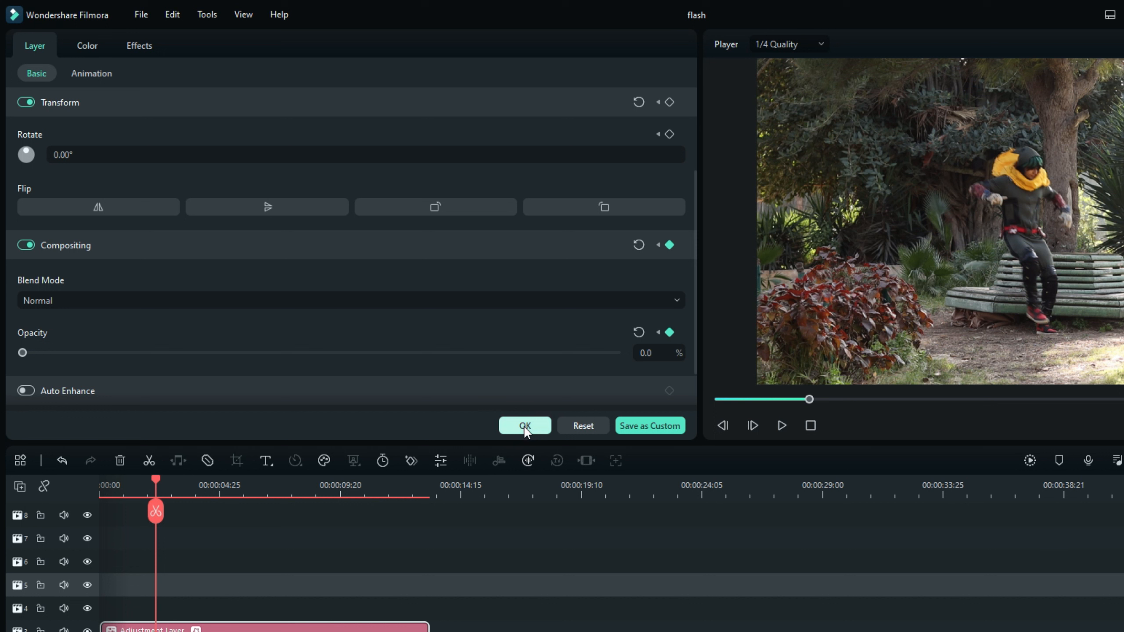
{"action": "left_click", "coordinate": [525, 425]}
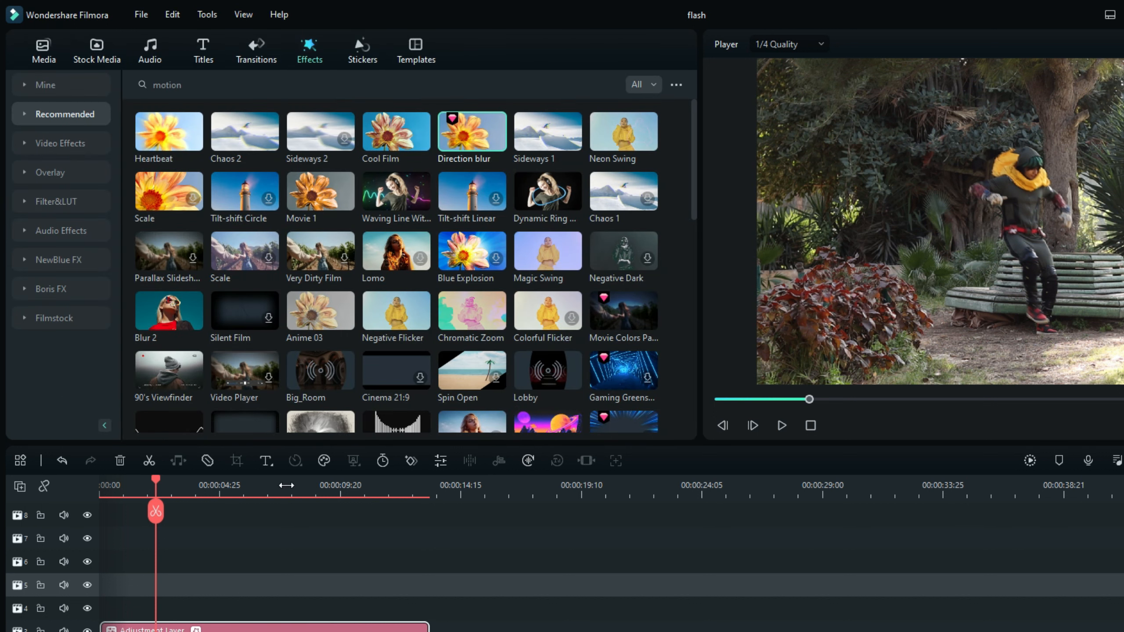
Scrub through the timeline to review the adjustment layer's tracked blur and fade-out, and return to the start.
{"action": "double_click", "coordinate": [267, 628]}
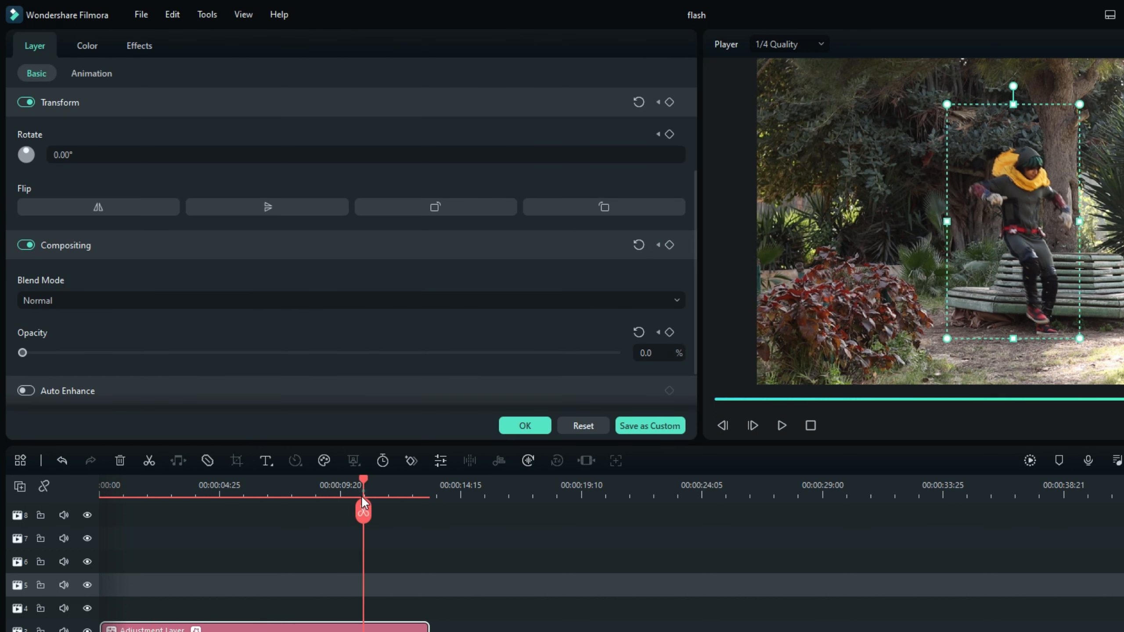
{"action": "left_click", "coordinate": [362, 491]}
{"action": "left_click_drag", "start_coordinate": [369, 509], "coordinate": [1, 511]}
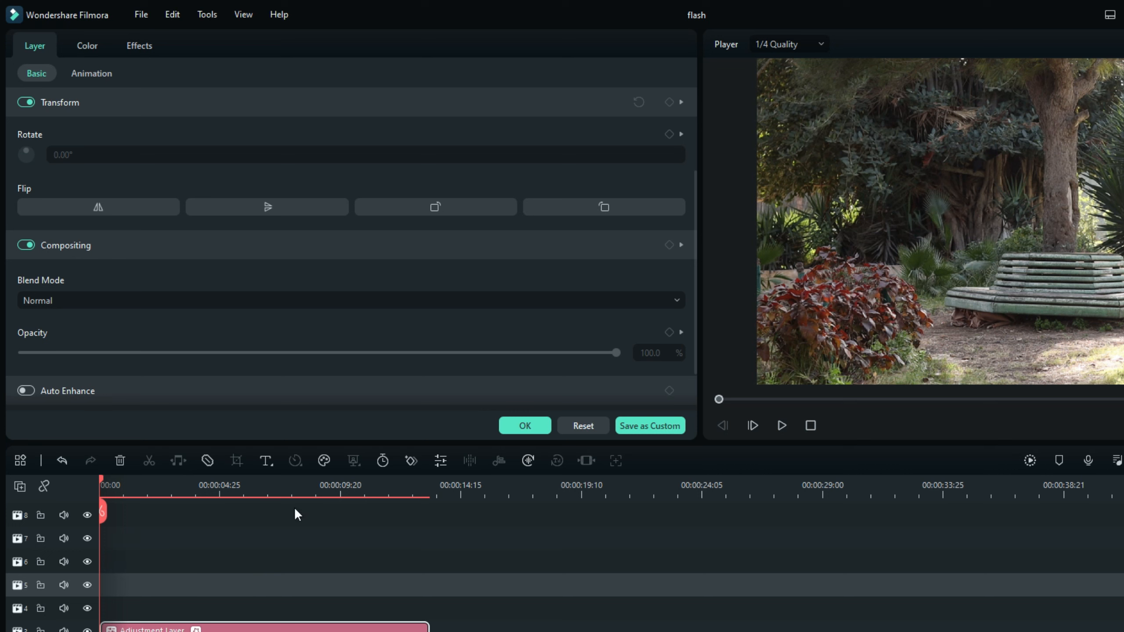
{"action": "left_click_drag", "start_coordinate": [106, 513], "coordinate": [205, 515]}
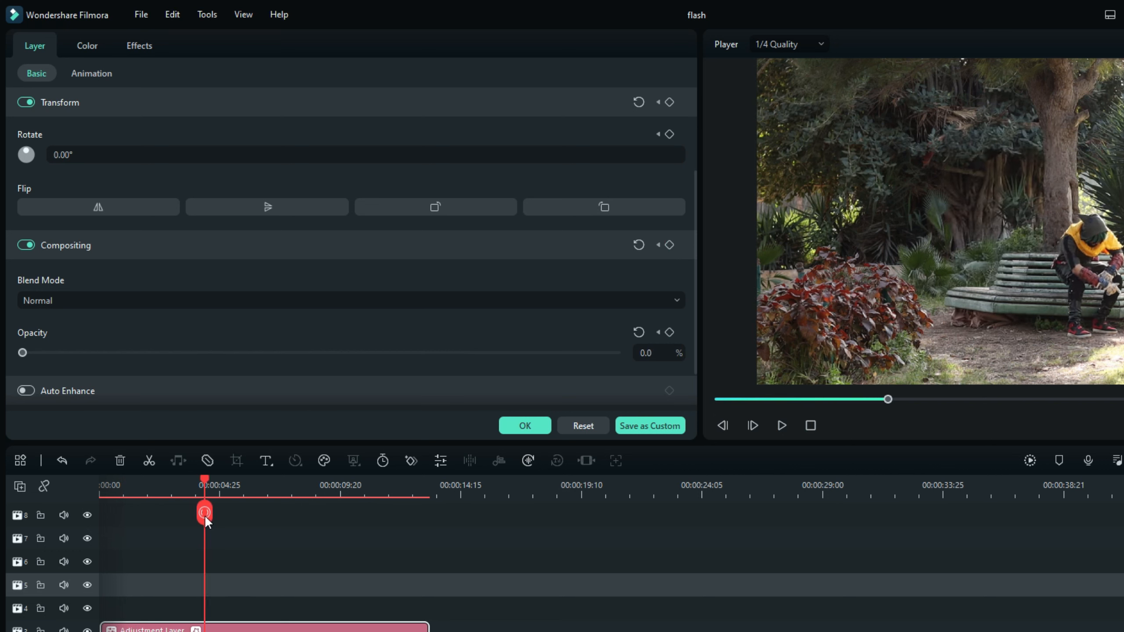
{"action": "left_click_drag", "start_coordinate": [204, 515], "coordinate": [100, 513]}
{"action": "left_click", "coordinate": [527, 426]}
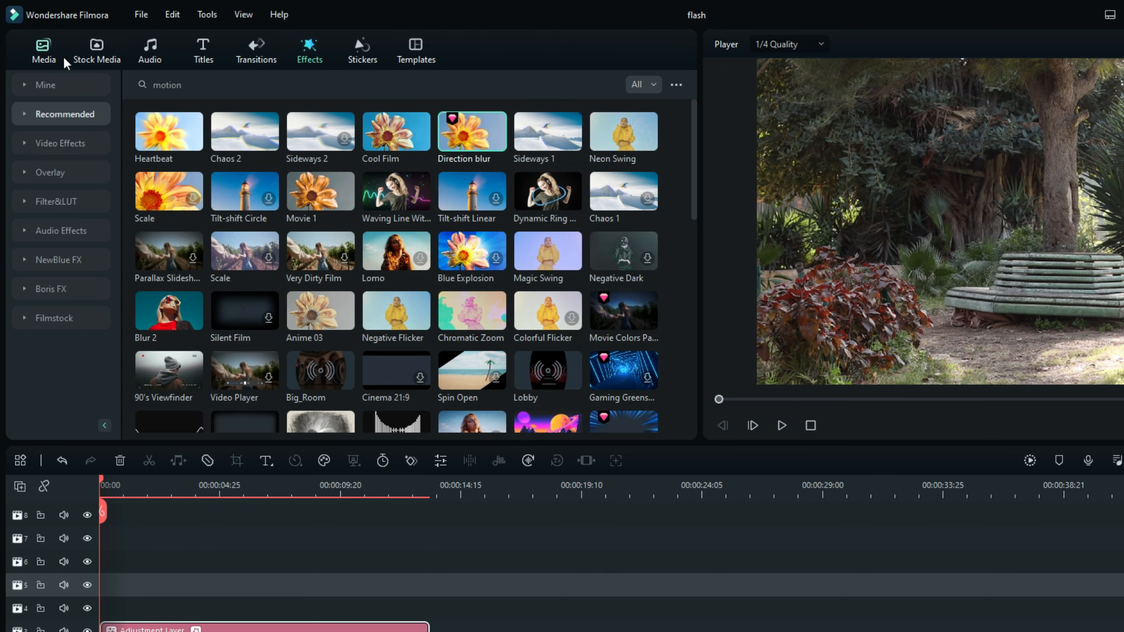
Place the Extreme effect from the Shake video effects on track 4 at the start of the timeline.
{"action": "left_click", "coordinate": [245, 86]}
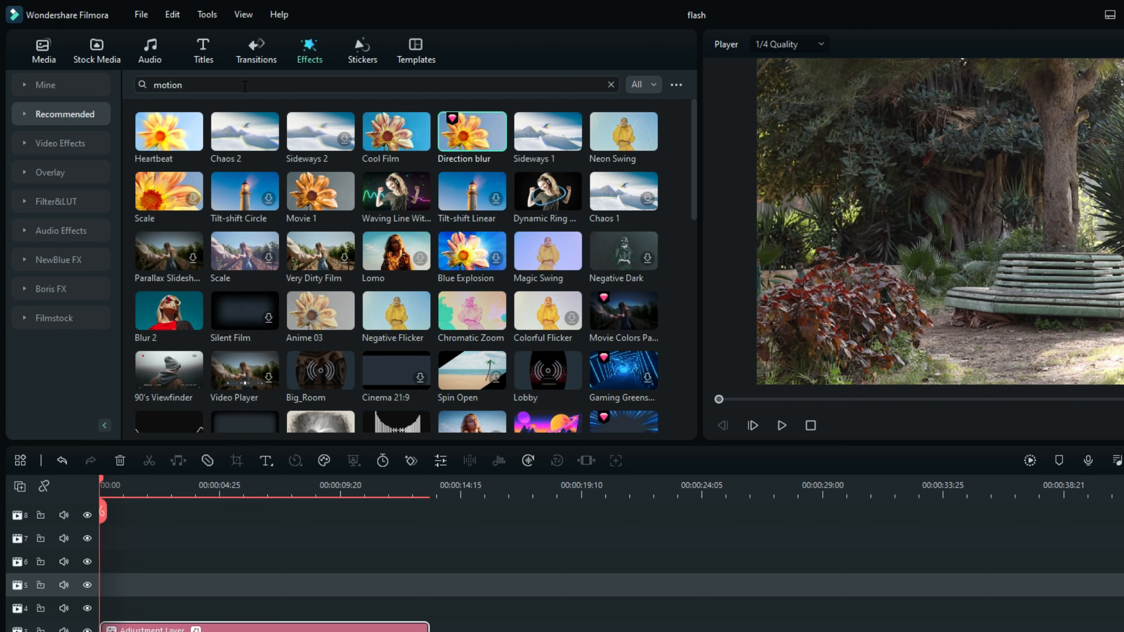
{"action": "double_click", "coordinate": [275, 85]}
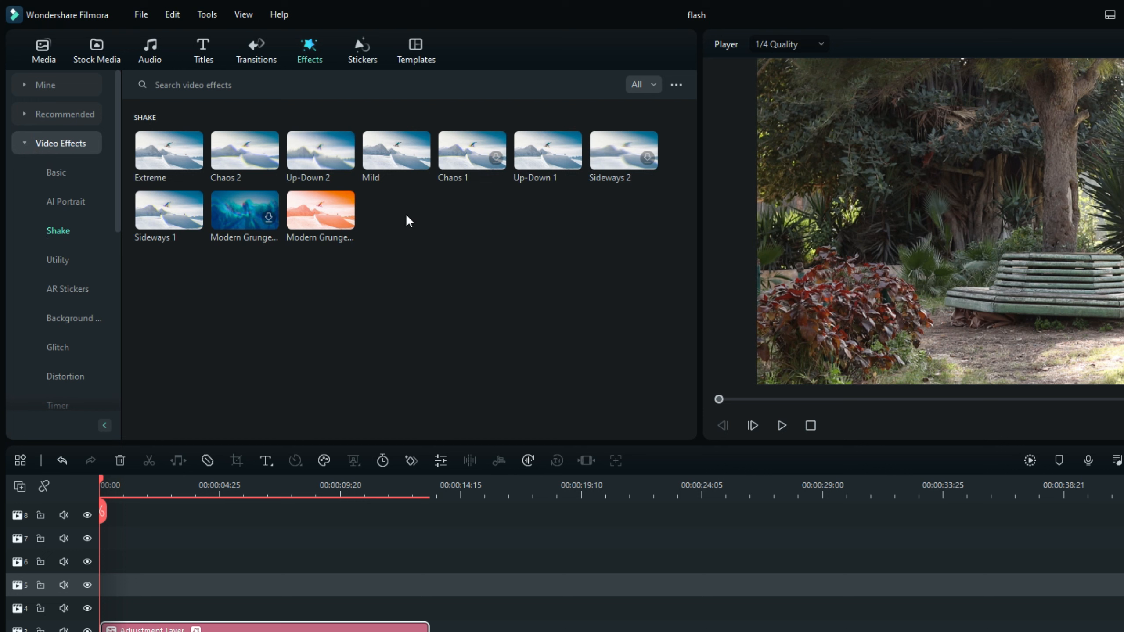
{"action": "left_click", "coordinate": [162, 150]}
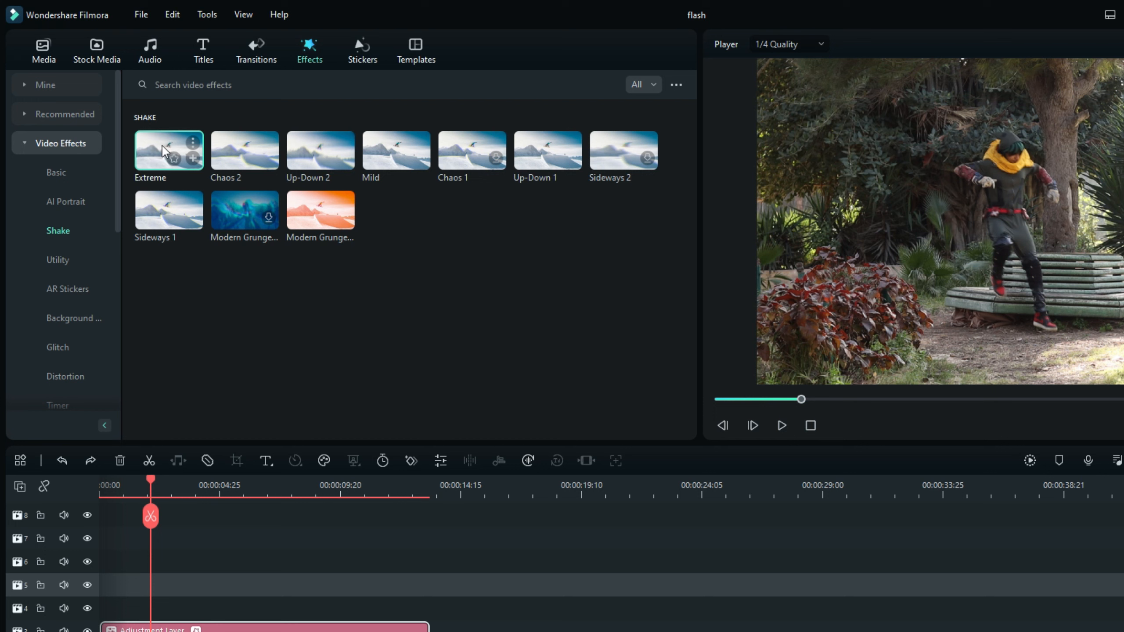
{"action": "left_click_drag", "start_coordinate": [163, 159], "coordinate": [109, 607]}
{"action": "left_click_drag", "start_coordinate": [151, 516], "coordinate": [101, 515]}
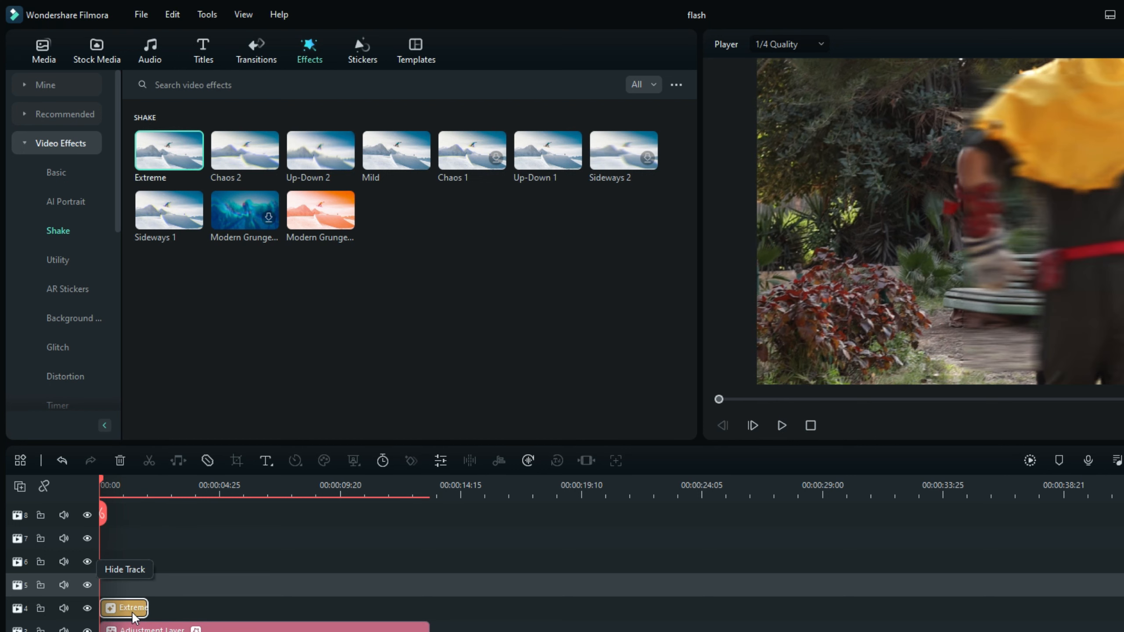
Extend the Extreme effect on track 4 so it ends at about 5 seconds.
{"action": "left_click", "coordinate": [132, 605]}
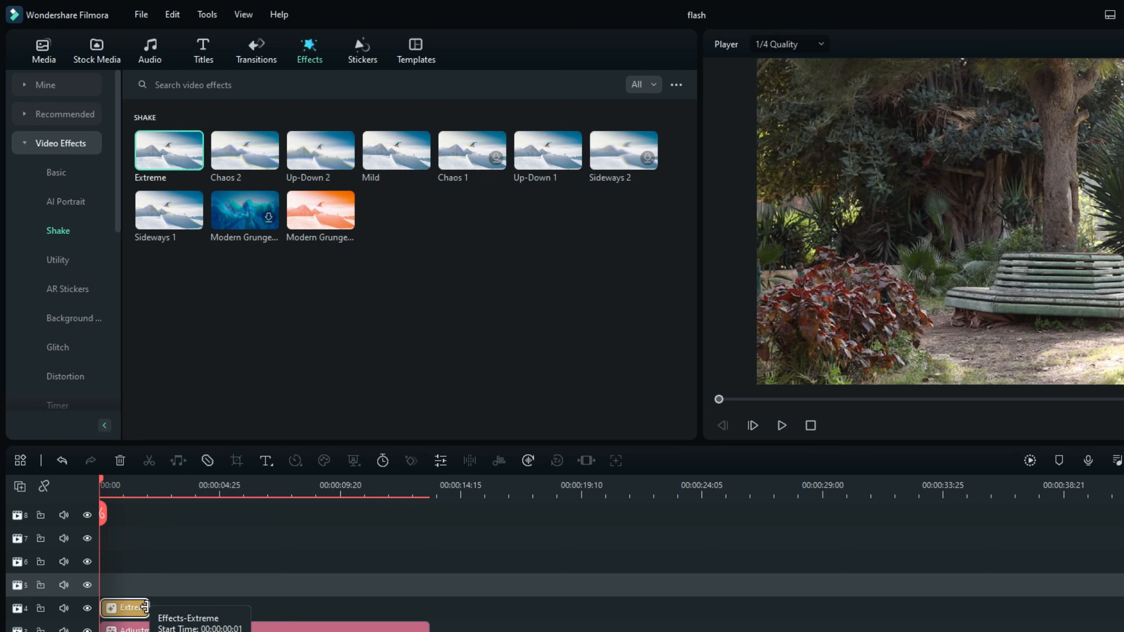
{"action": "left_click_drag", "start_coordinate": [145, 606], "coordinate": [242, 607]}
{"action": "left_click", "coordinate": [209, 491]}
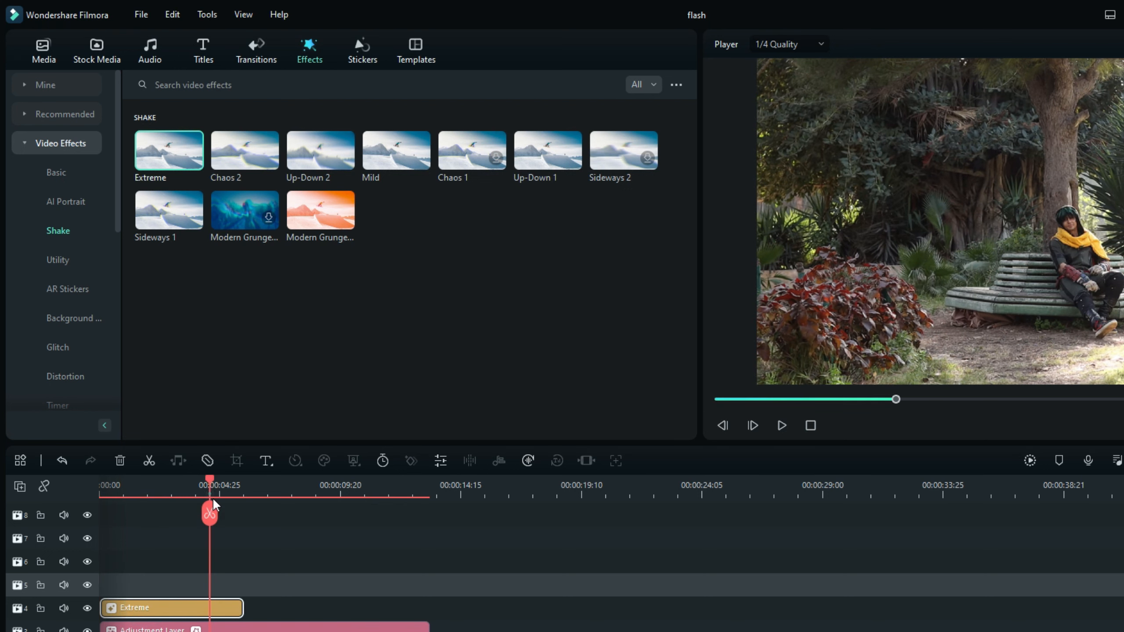
{"action": "left_click_drag", "start_coordinate": [212, 520], "coordinate": [227, 521]}
{"action": "left_click_drag", "start_coordinate": [239, 607], "coordinate": [224, 607]}
Set the Extreme effect's Frequency to 6.4 and Position Z to 2.9, with RGB Separate and Motion Blur on.
{"action": "double_click", "coordinate": [199, 607]}
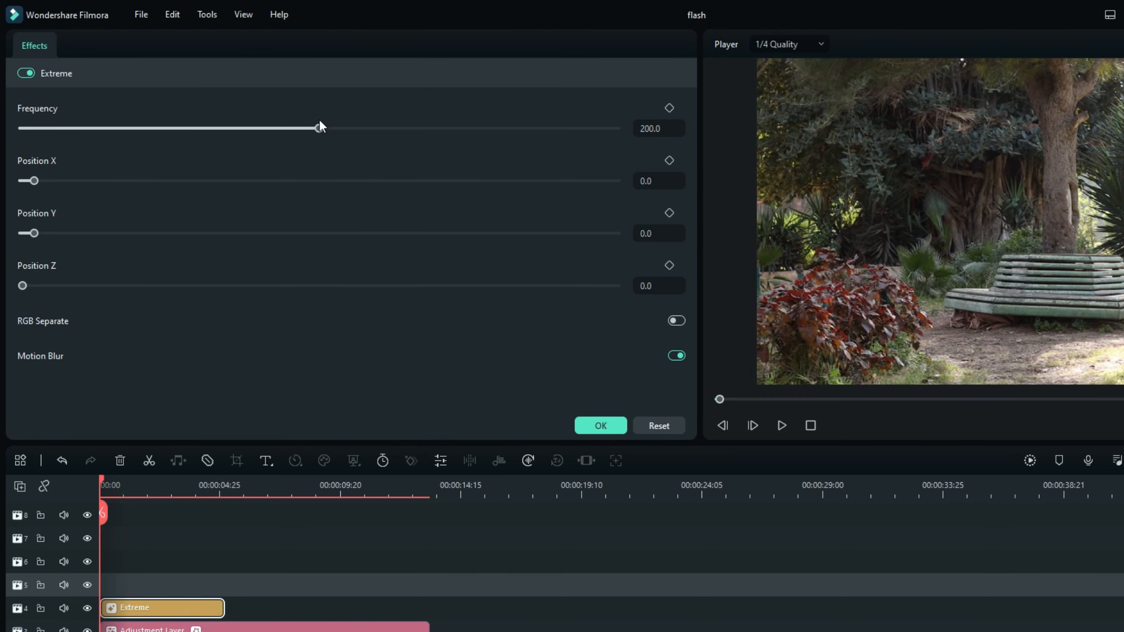
{"action": "left_click_drag", "start_coordinate": [101, 512], "coordinate": [145, 512]}
{"action": "left_click_drag", "start_coordinate": [318, 129], "coordinate": [32, 128]}
{"action": "left_click_drag", "start_coordinate": [23, 285], "coordinate": [195, 285]}
{"action": "left_click", "coordinate": [676, 320]}
{"action": "left_click", "coordinate": [677, 355]}
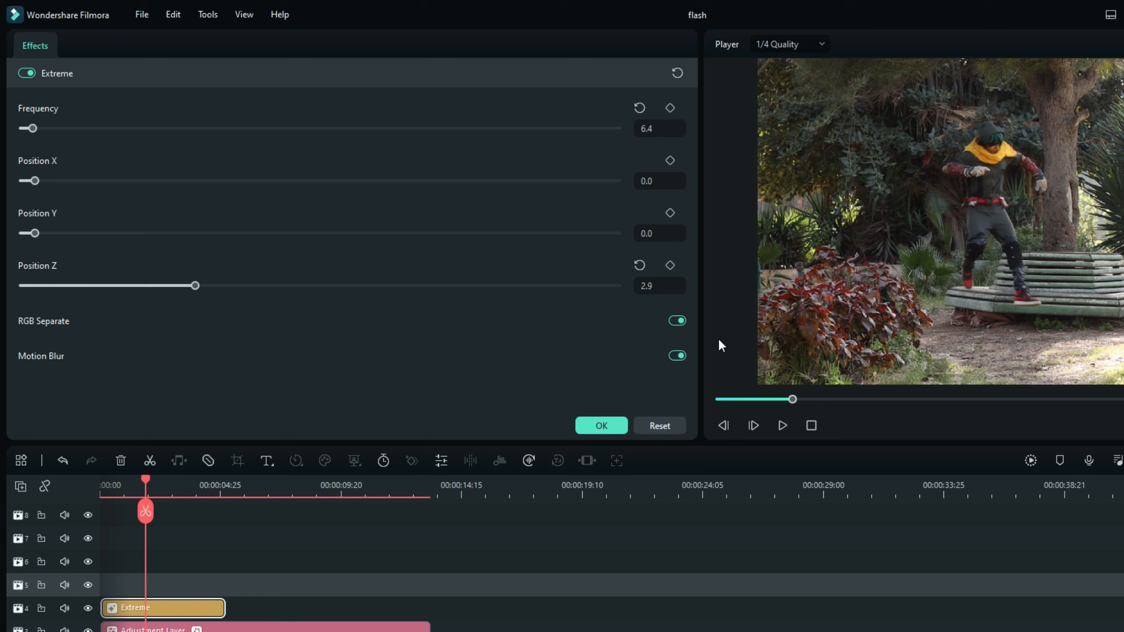
Add a Frequency keyframe at 6.4 where the man reaches the bench, and set Frequency to 0.0 where he sits down.
{"action": "left_click_drag", "start_coordinate": [145, 512], "coordinate": [195, 510]}
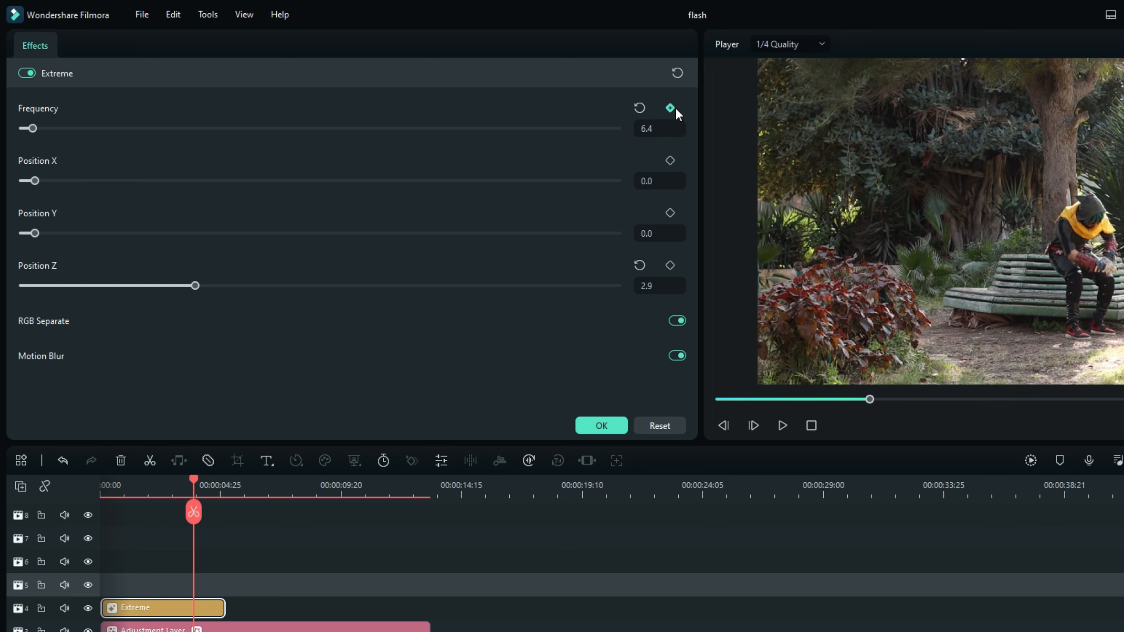
{"action": "left_click_drag", "start_coordinate": [200, 511], "coordinate": [140, 512]}
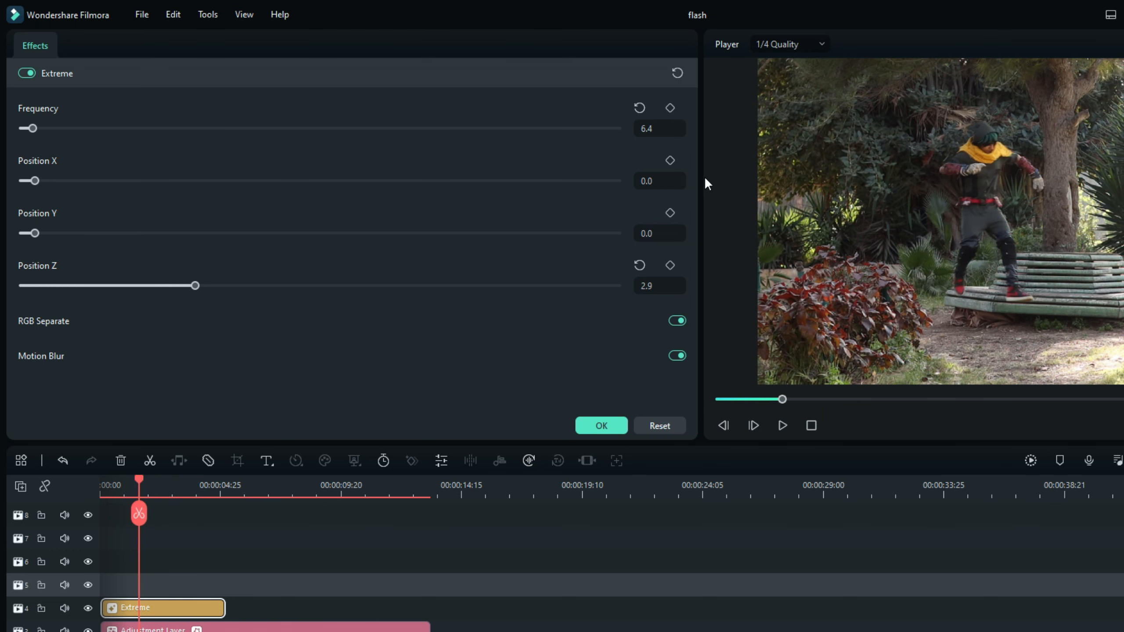
{"action": "left_click", "coordinate": [669, 107]}
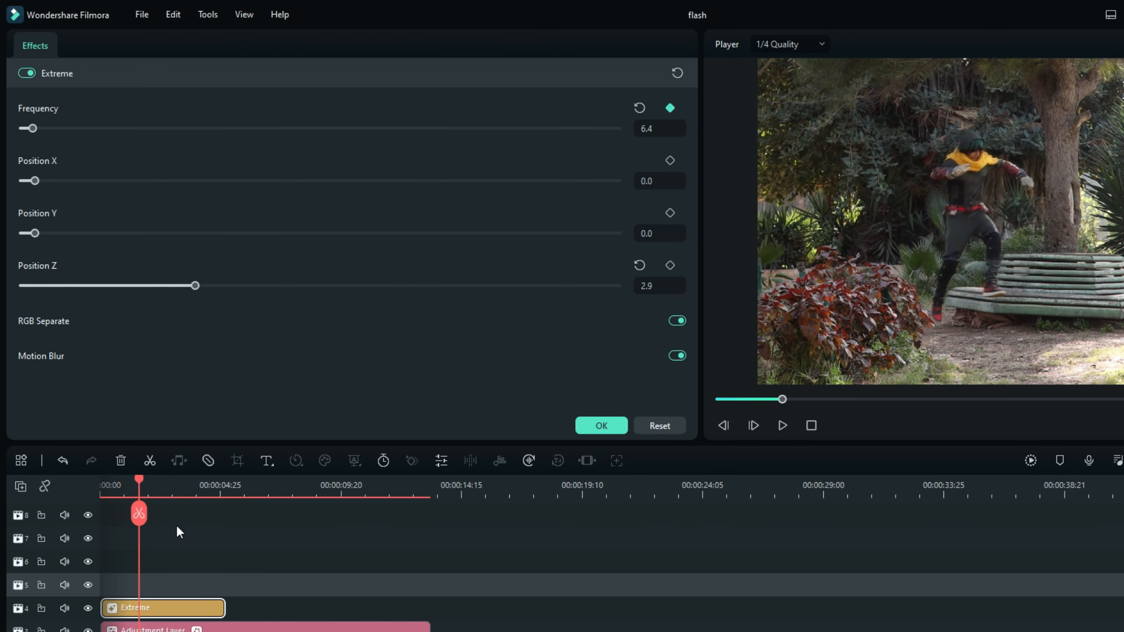
{"action": "left_click_drag", "start_coordinate": [141, 512], "coordinate": [171, 511]}
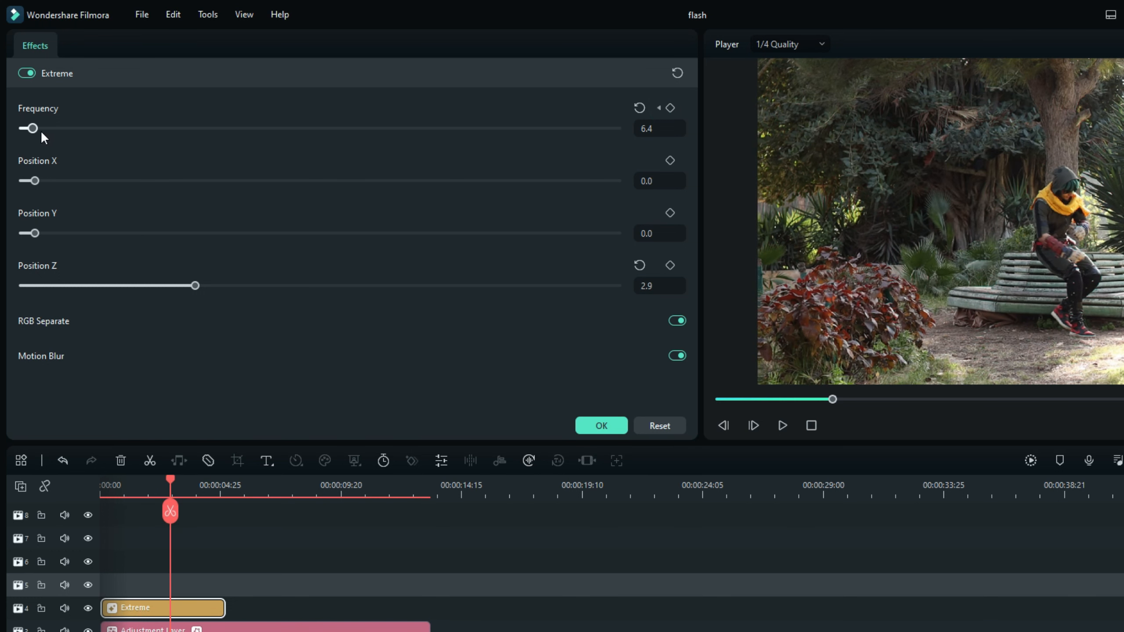
{"action": "left_click_drag", "start_coordinate": [40, 130], "coordinate": [24, 129]}
Where the man sits down, add a Position X keyframe at 0.0 and bring the Extreme effect's Position Y and Z to 0.0.
{"action": "left_click", "coordinate": [669, 158]}
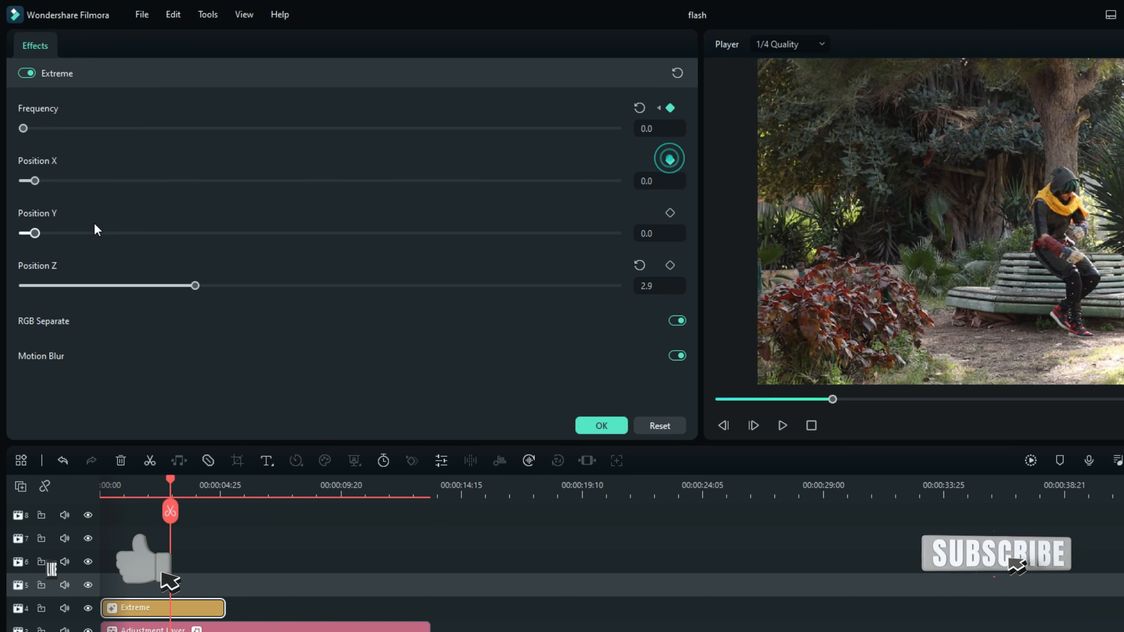
{"action": "left_click_drag", "start_coordinate": [35, 233], "coordinate": [23, 232]}
{"action": "left_click_drag", "start_coordinate": [191, 286], "coordinate": [3, 304]}
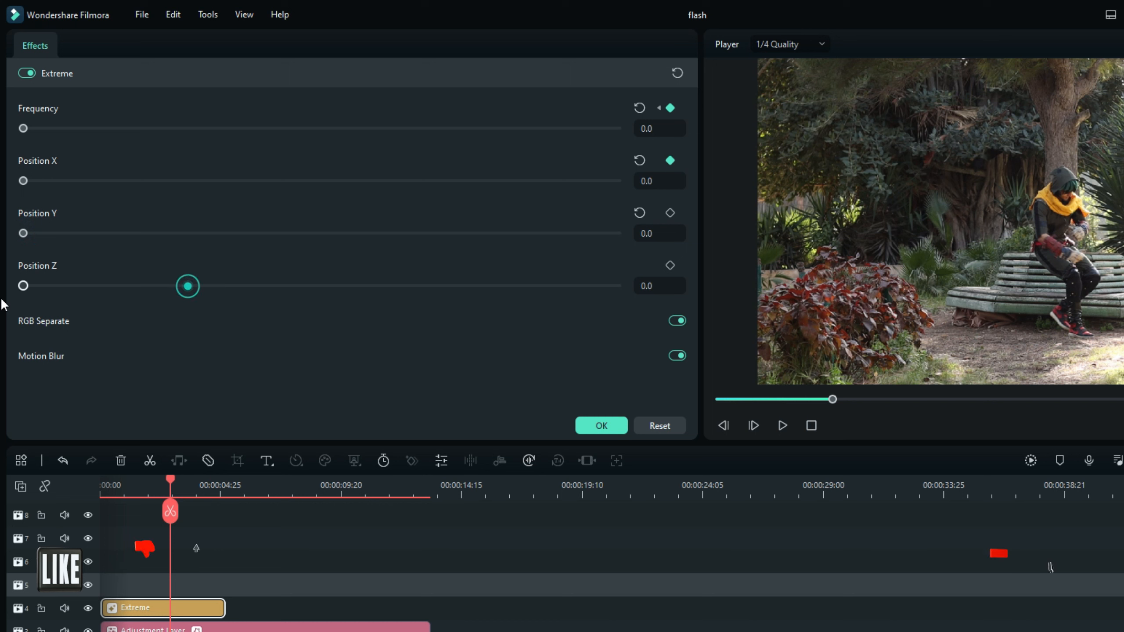
At the Extreme effect's first Frequency keyframe, add Position X, Y and Z keyframes and reset Position X and Y to their defaults.
{"action": "left_click", "coordinate": [659, 109]}
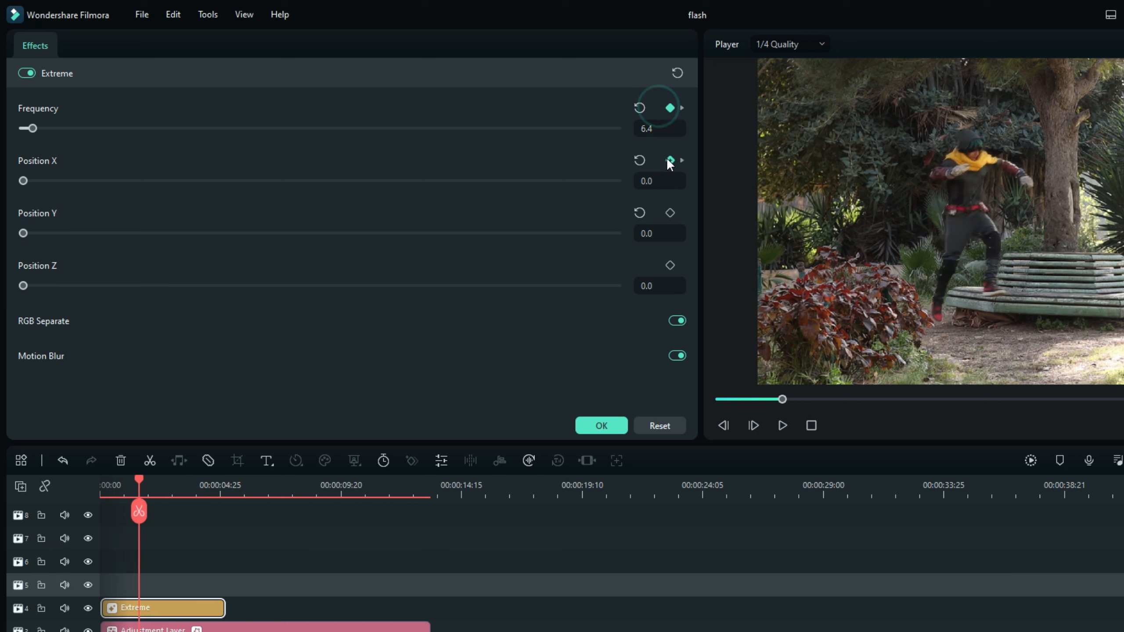
{"action": "left_click", "coordinate": [670, 265]}
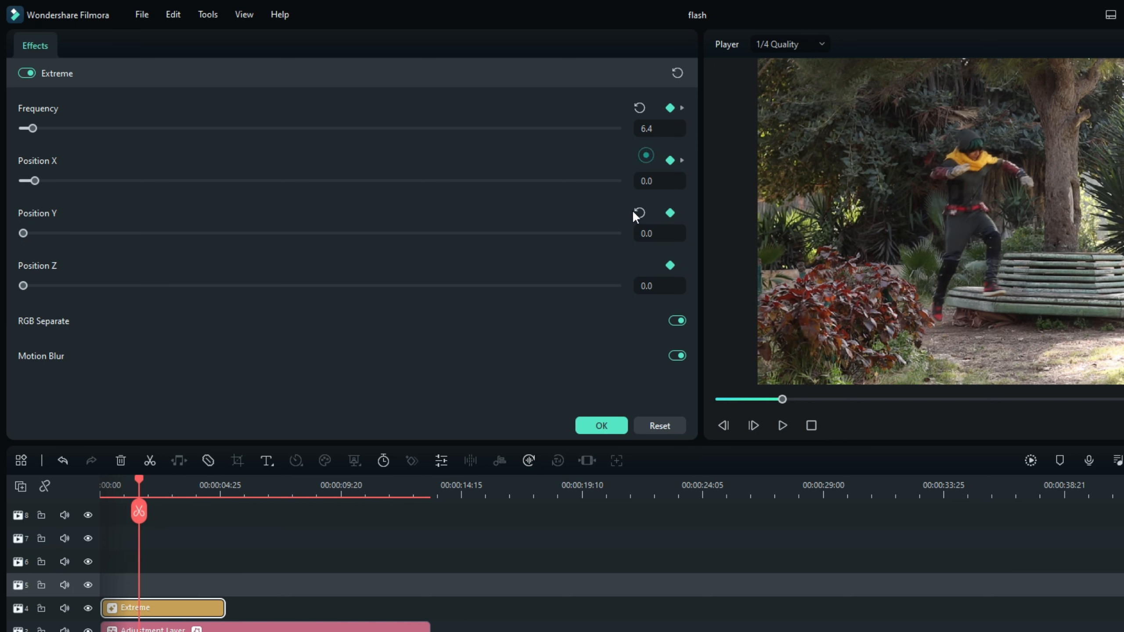
{"action": "left_click", "coordinate": [637, 213]}
{"action": "left_click_drag", "start_coordinate": [134, 524], "coordinate": [220, 510]}
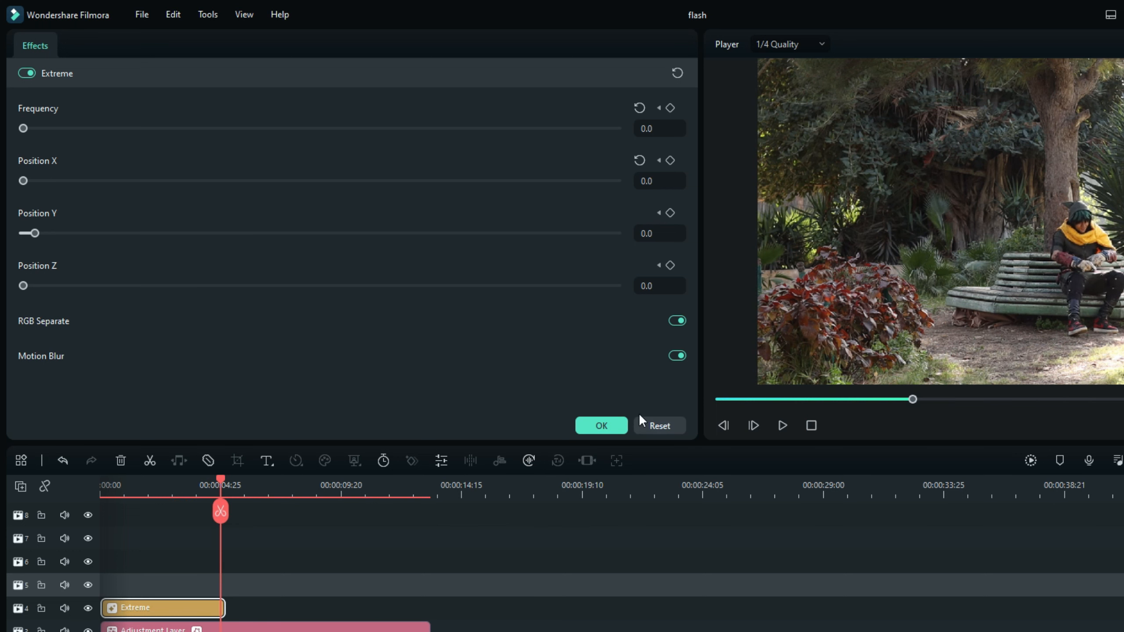
{"action": "left_click", "coordinate": [613, 423]}
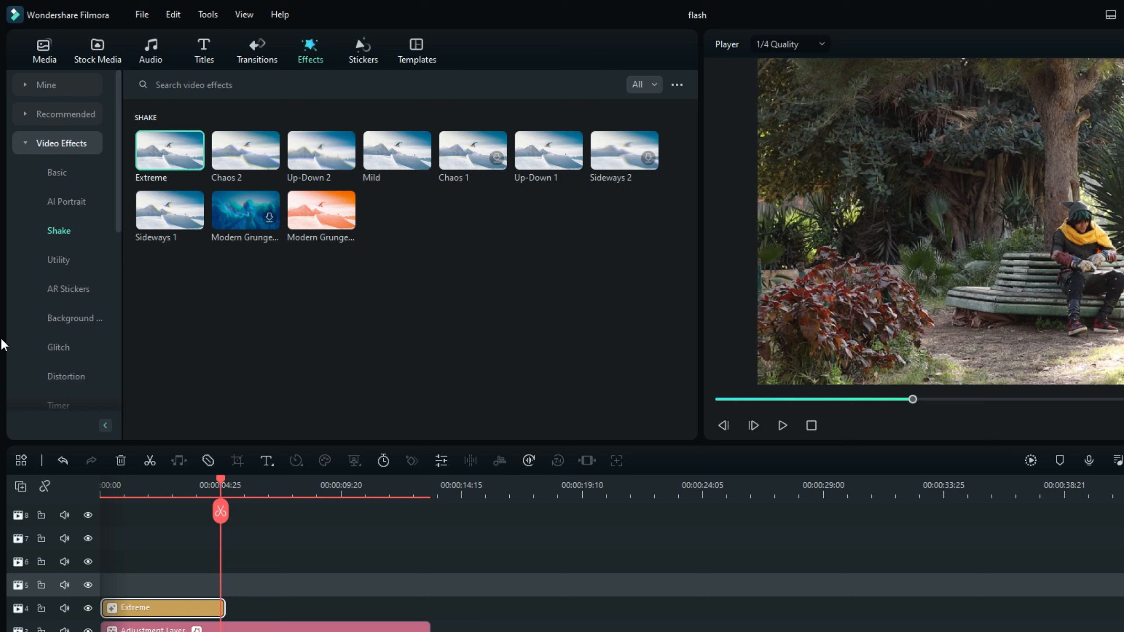
Place the Flash green screen light throw effect clip from the project media on track 5 at the start of the timeline.
{"action": "left_click", "coordinate": [44, 50]}
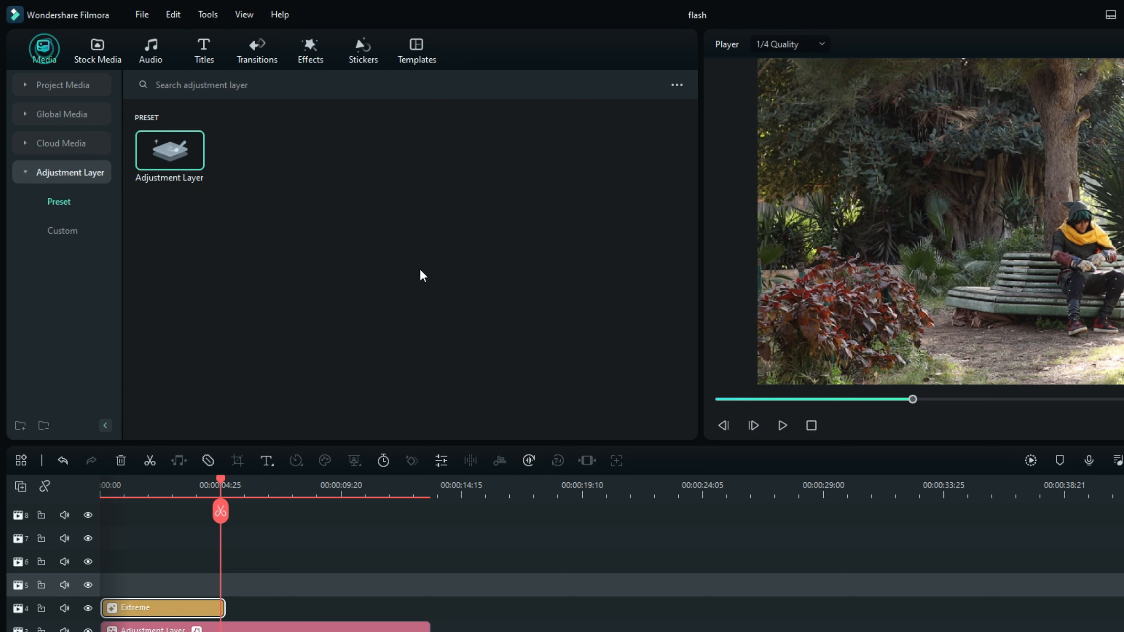
{"action": "left_click", "coordinate": [71, 85]}
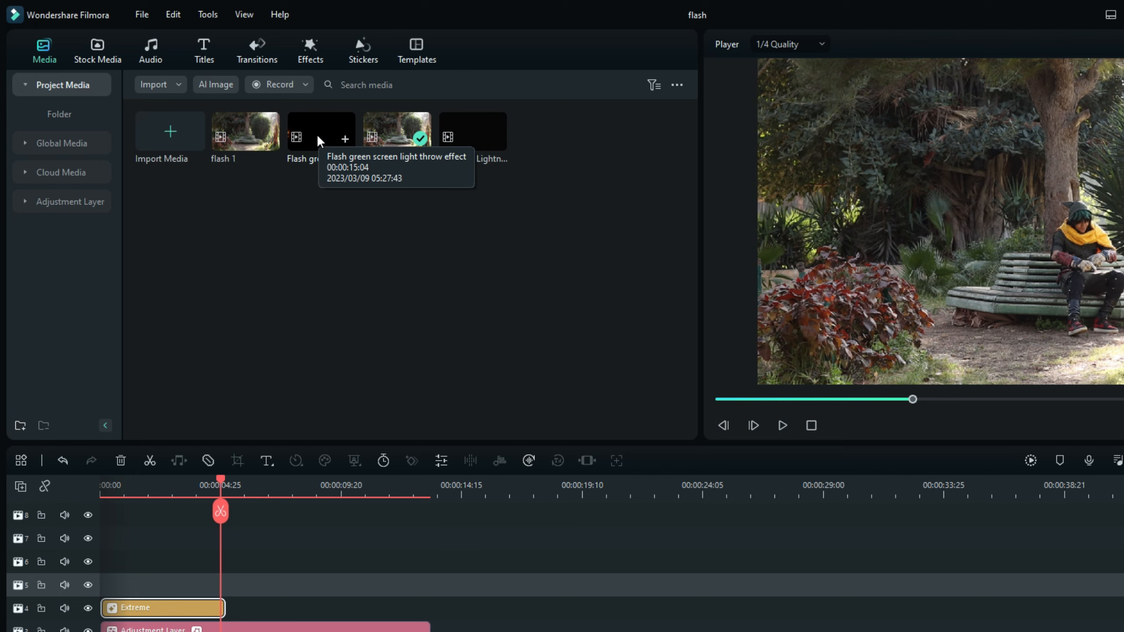
{"action": "left_click", "coordinate": [320, 133]}
{"action": "left_click_drag", "start_coordinate": [319, 133], "coordinate": [106, 590]}
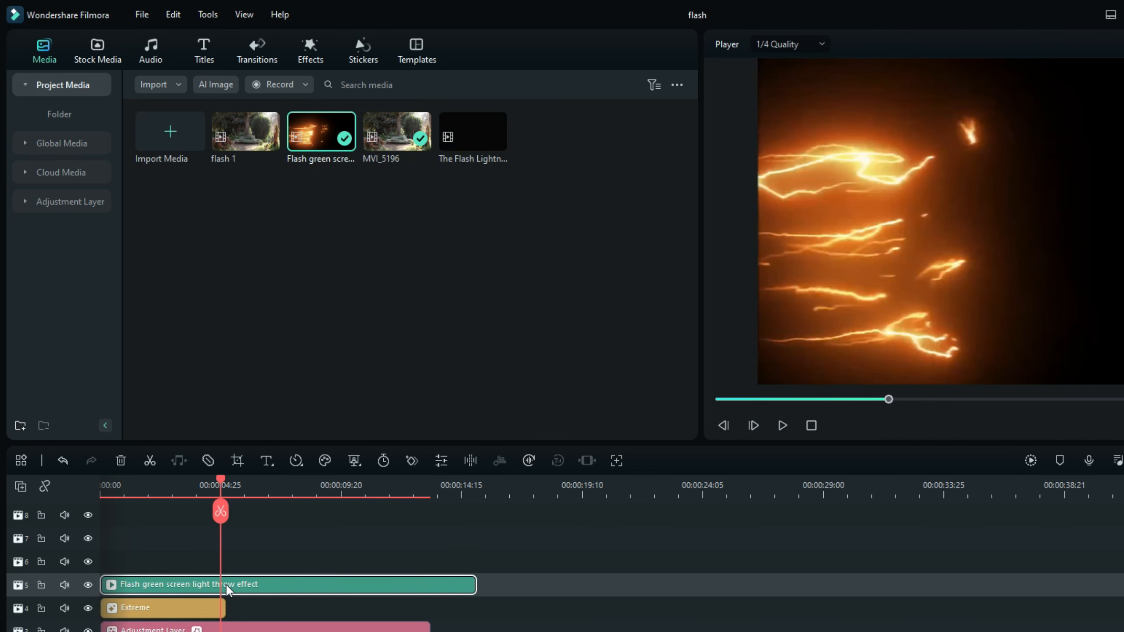
Set the blend mode of the Flash green screen light throw effect clip to Screen.
{"action": "left_click", "coordinate": [296, 460]}
{"action": "left_click", "coordinate": [35, 45]}
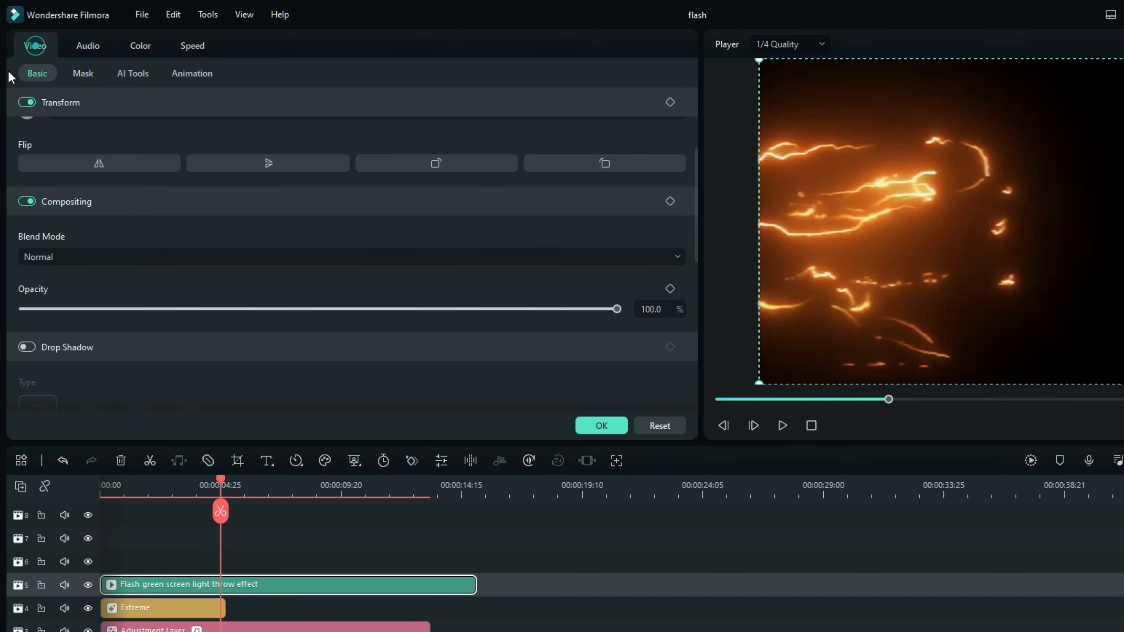
{"action": "left_click", "coordinate": [113, 256]}
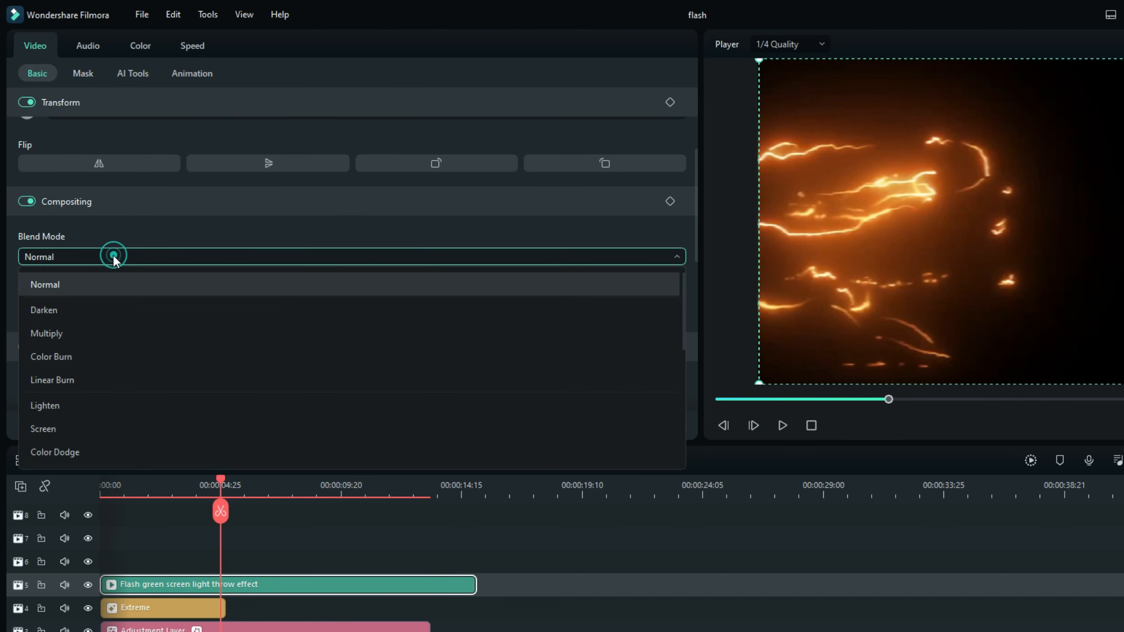
{"action": "left_click", "coordinate": [91, 426]}
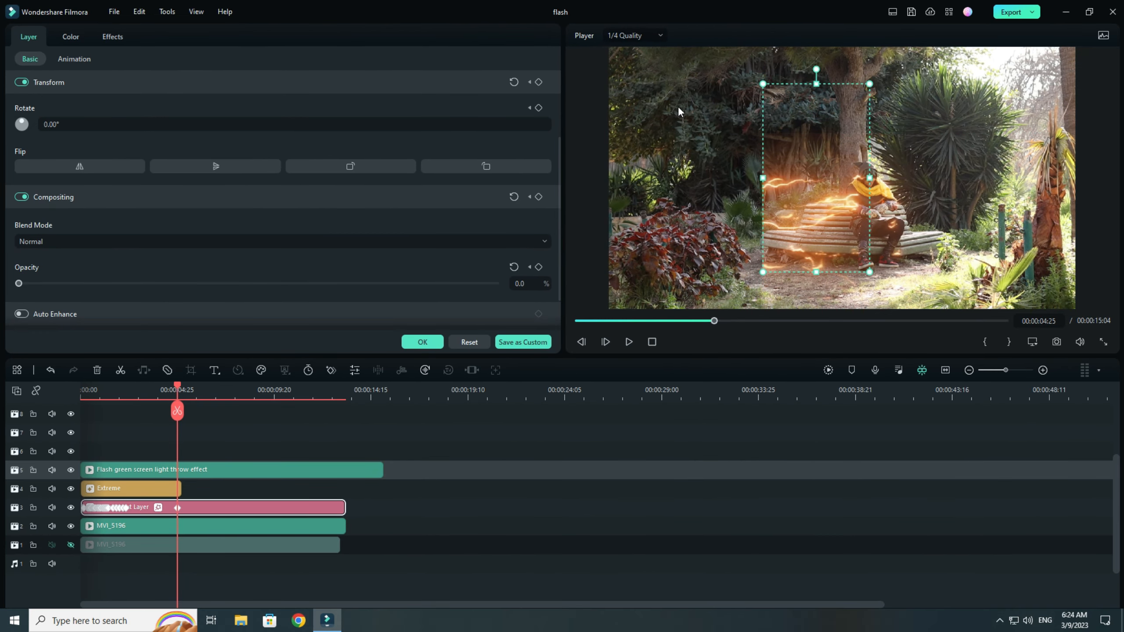
Flip the Flash green screen light throw effect clip horizontally while viewing the first frames of the timeline.
{"action": "left_click", "coordinate": [701, 130]}
{"action": "left_click", "coordinate": [884, 240]}
{"action": "left_click_drag", "start_coordinate": [177, 410], "coordinate": [82, 414]}
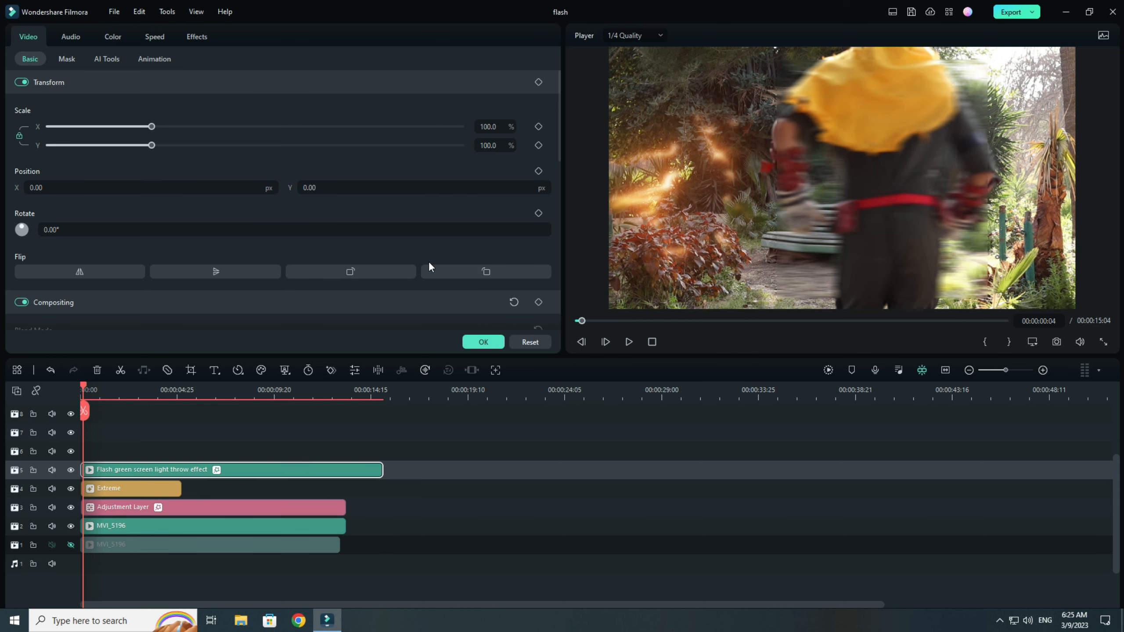
{"action": "left_click", "coordinate": [79, 272]}
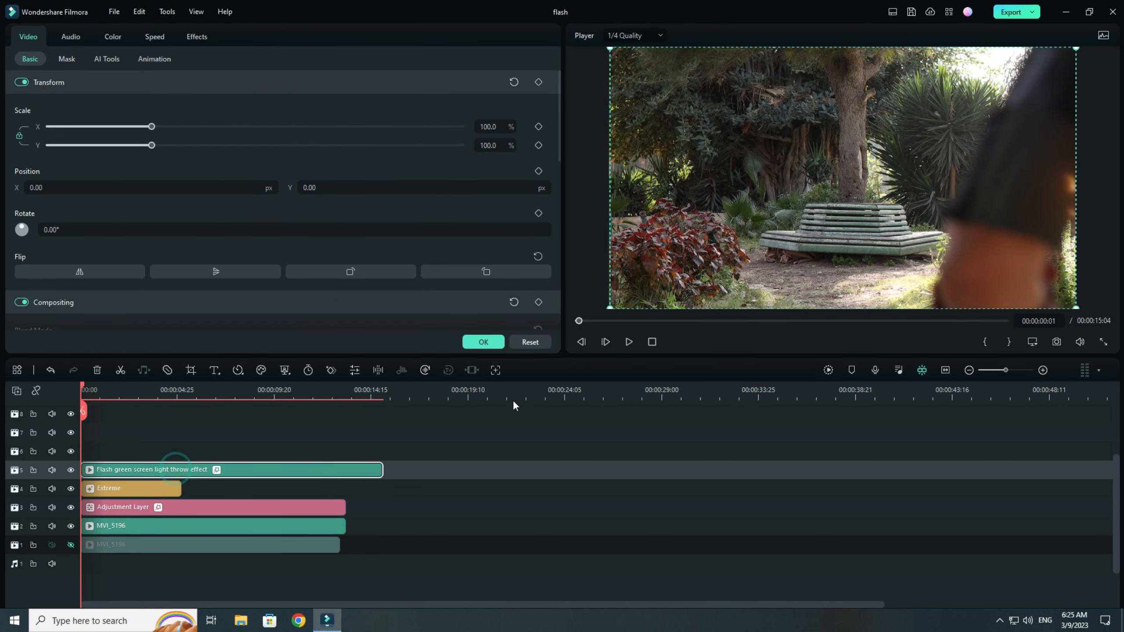
Add a Transform keyframe to the light throw effect clip at 00:00:00:06.
{"action": "left_click", "coordinate": [606, 342]}
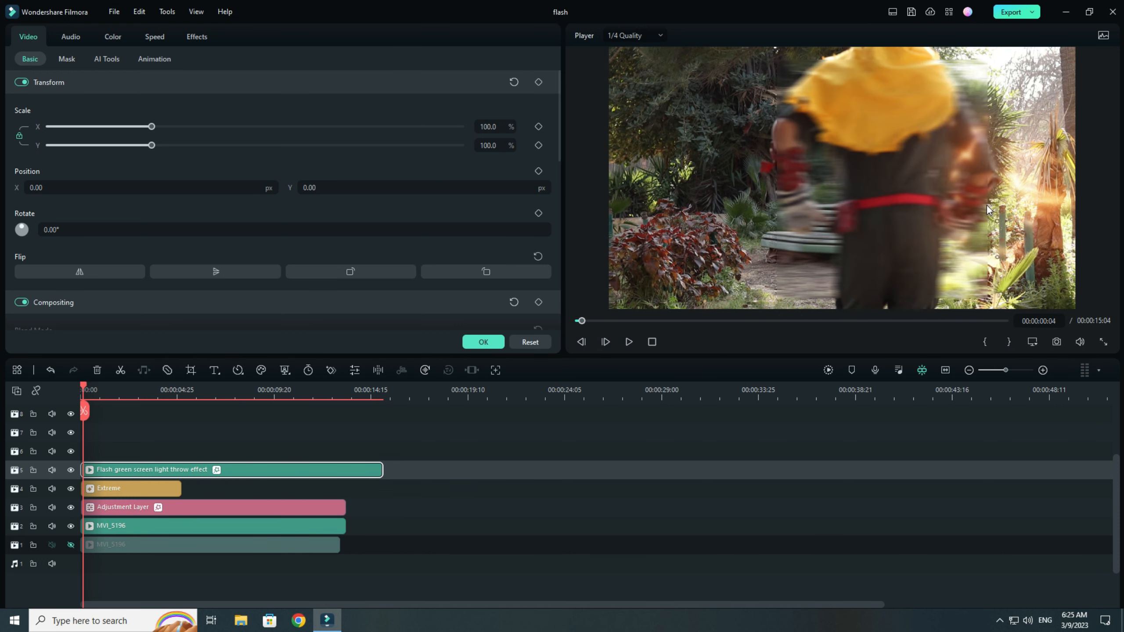
{"action": "left_click", "coordinate": [605, 342]}
{"action": "left_click", "coordinate": [999, 179]}
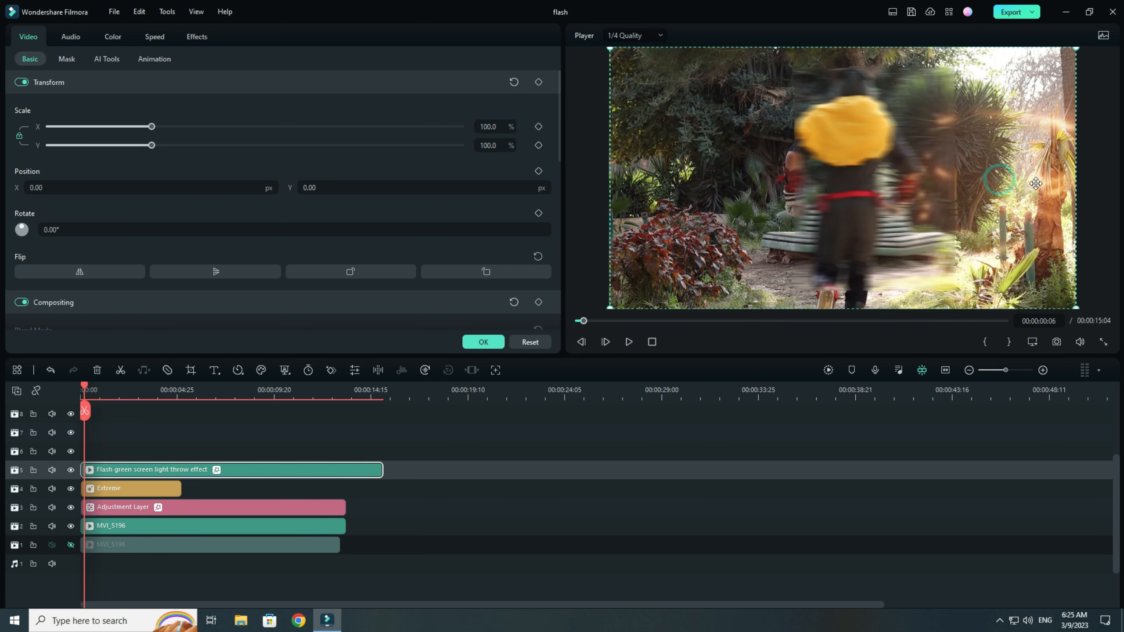
{"action": "left_click", "coordinate": [539, 83]}
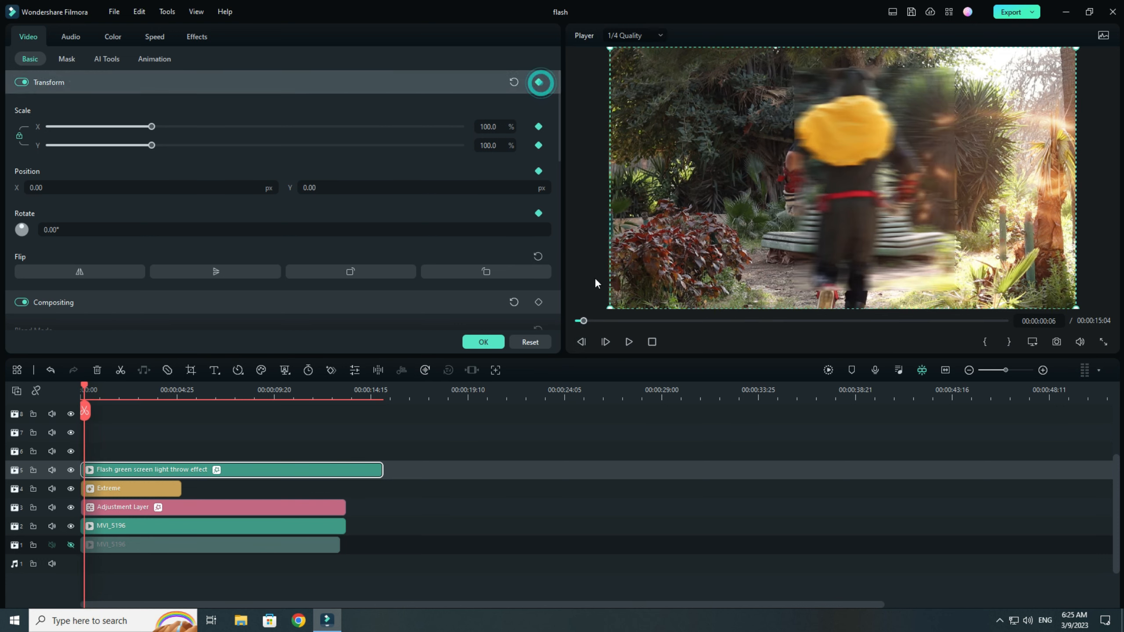
Advance frame by frame and reposition the lightning in the preview so it follows the running man.
{"action": "left_click", "coordinate": [605, 342]}
{"action": "left_click_drag", "start_coordinate": [1028, 198], "coordinate": [936, 197]}
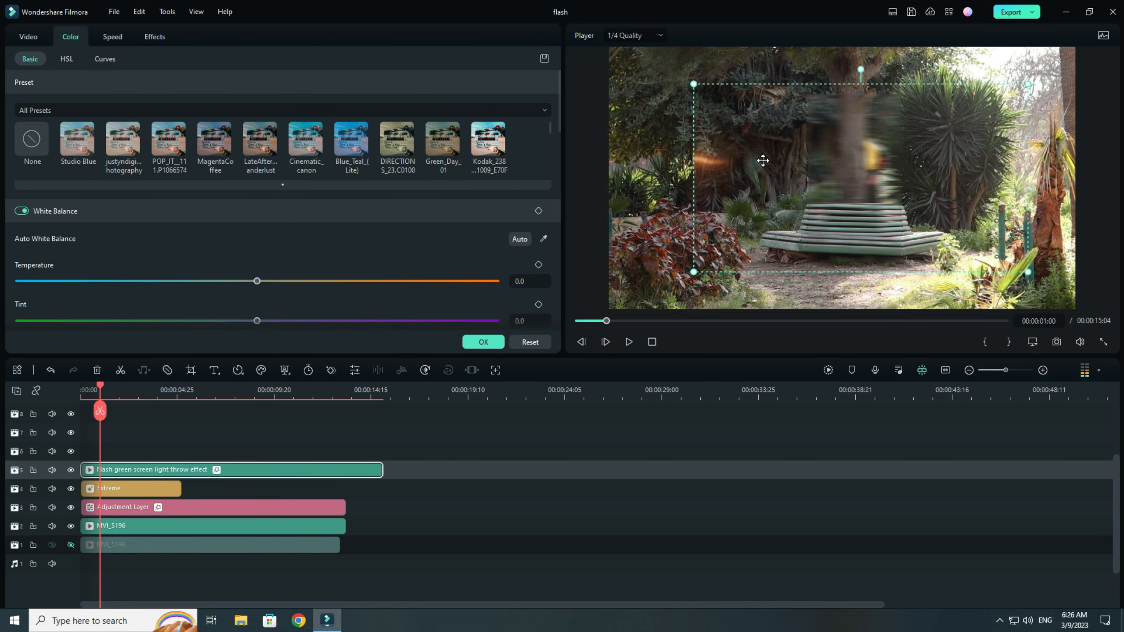
{"action": "left_click", "coordinate": [606, 341]}
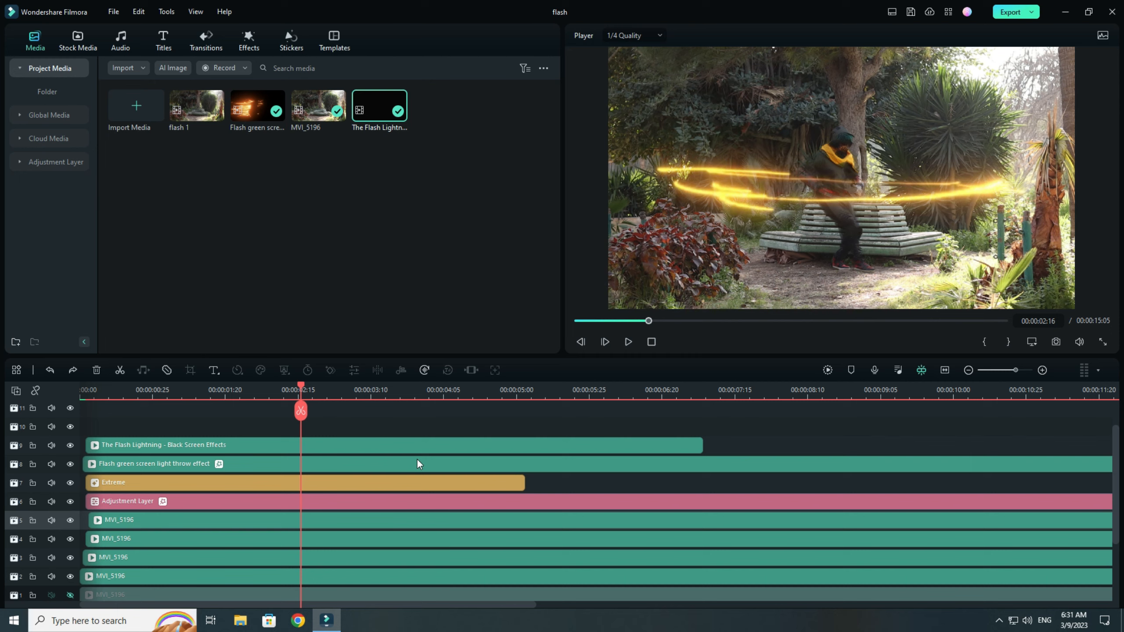
Compare the preview around 00:00:01:03 with the track 6 adjustment layer and the track 7 Extreme effect hidden and shown.
{"action": "scroll", "coordinate": [408, 414], "scroll_direction": "down", "scroll_amount": 1}
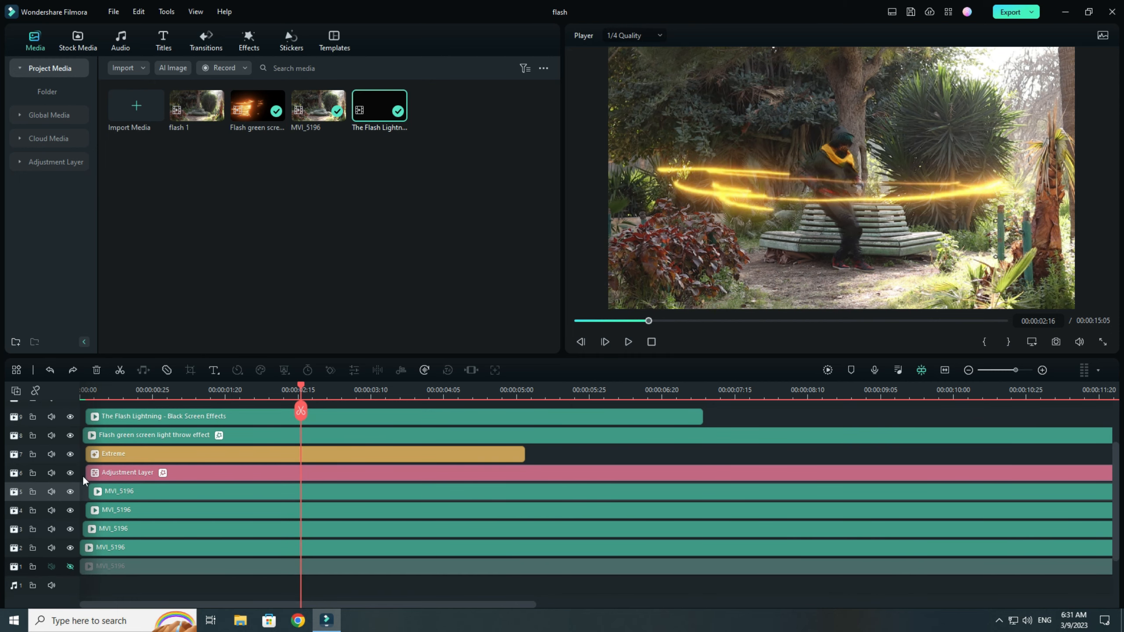
{"action": "left_click", "coordinate": [71, 473]}
{"action": "left_click", "coordinate": [71, 472]}
{"action": "left_click", "coordinate": [175, 387]}
{"action": "left_click", "coordinate": [70, 472]}
{"action": "left_click", "coordinate": [70, 472]}
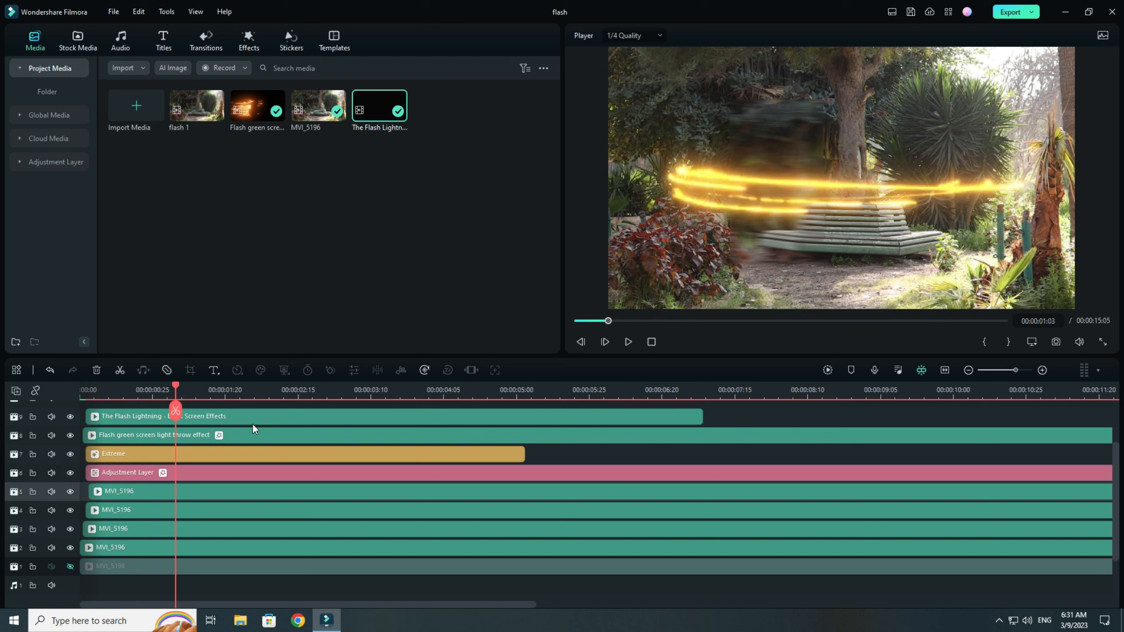
{"action": "left_click", "coordinate": [70, 452]}
{"action": "left_click", "coordinate": [71, 451]}
Split the MVI_5196 clip on track 4 at 00:00:02:26, where the man sits down.
{"action": "left_click", "coordinate": [289, 406]}
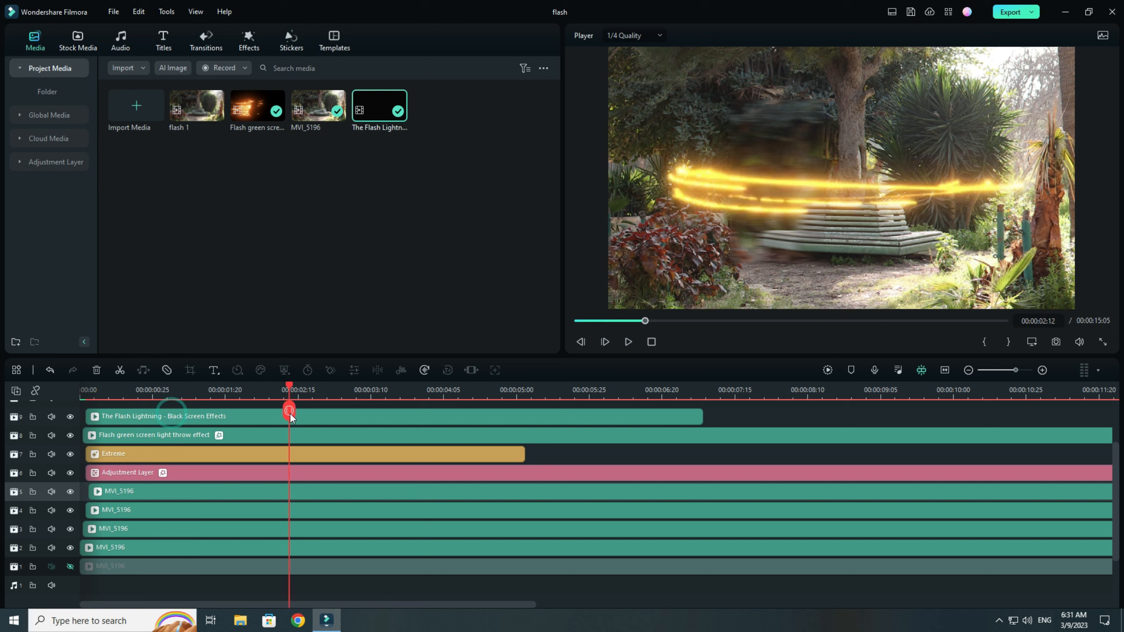
{"action": "left_click_drag", "start_coordinate": [288, 409], "coordinate": [329, 408]}
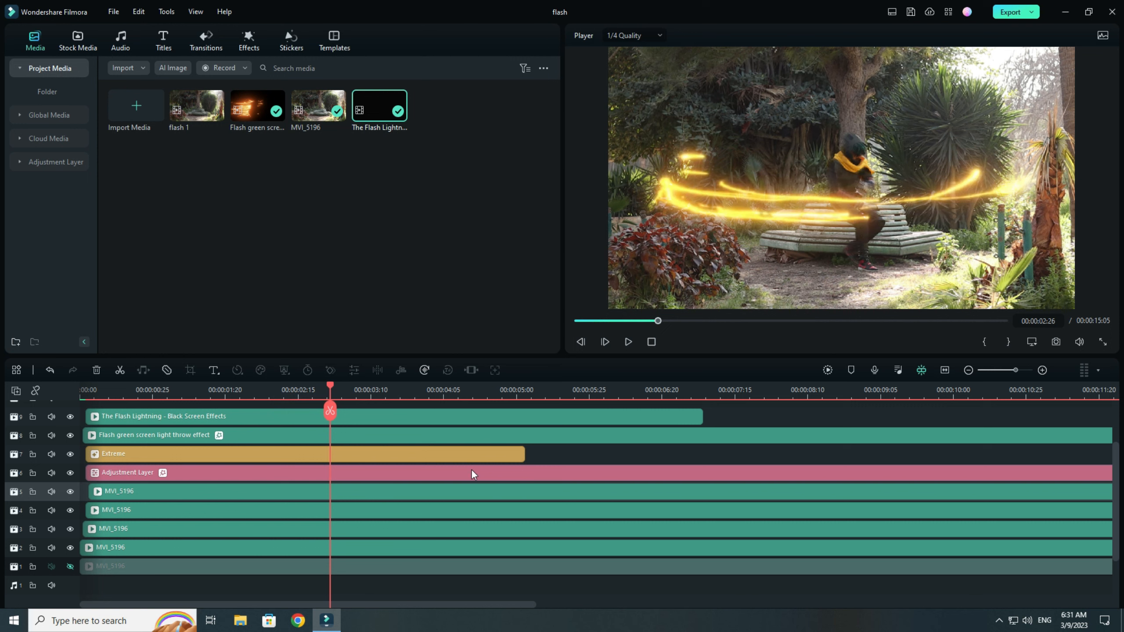
{"action": "left_click", "coordinate": [419, 494]}
{"action": "left_click", "coordinate": [402, 513]}
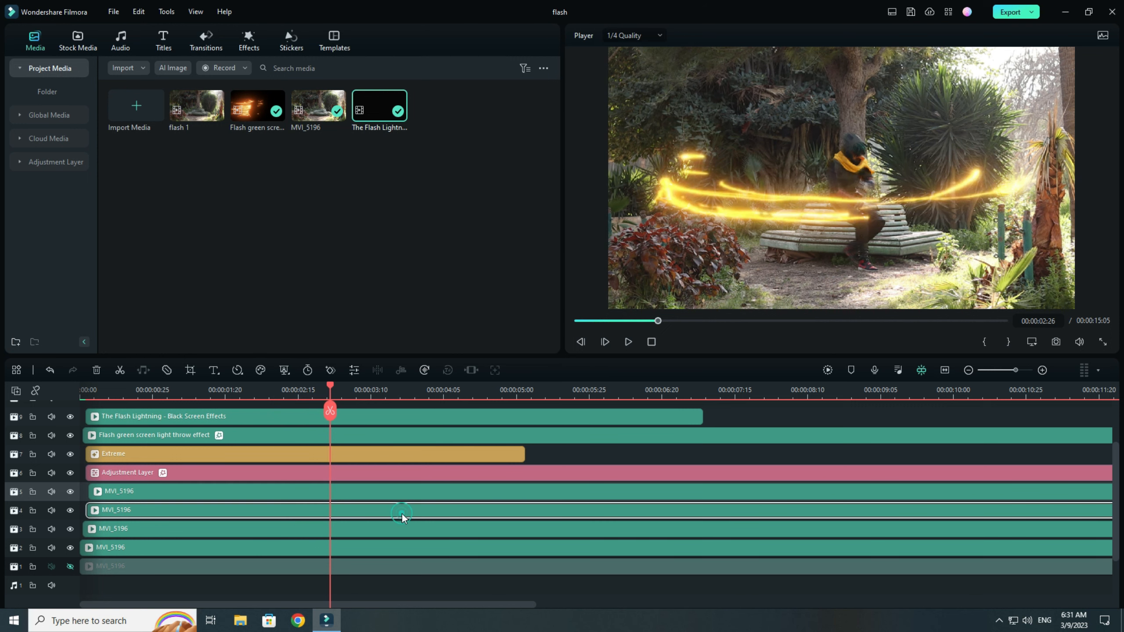
{"action": "key", "text": "ctrl+z"}
{"action": "key", "text": "ctrl+y"}
{"action": "key", "text": "ctrl+b"}
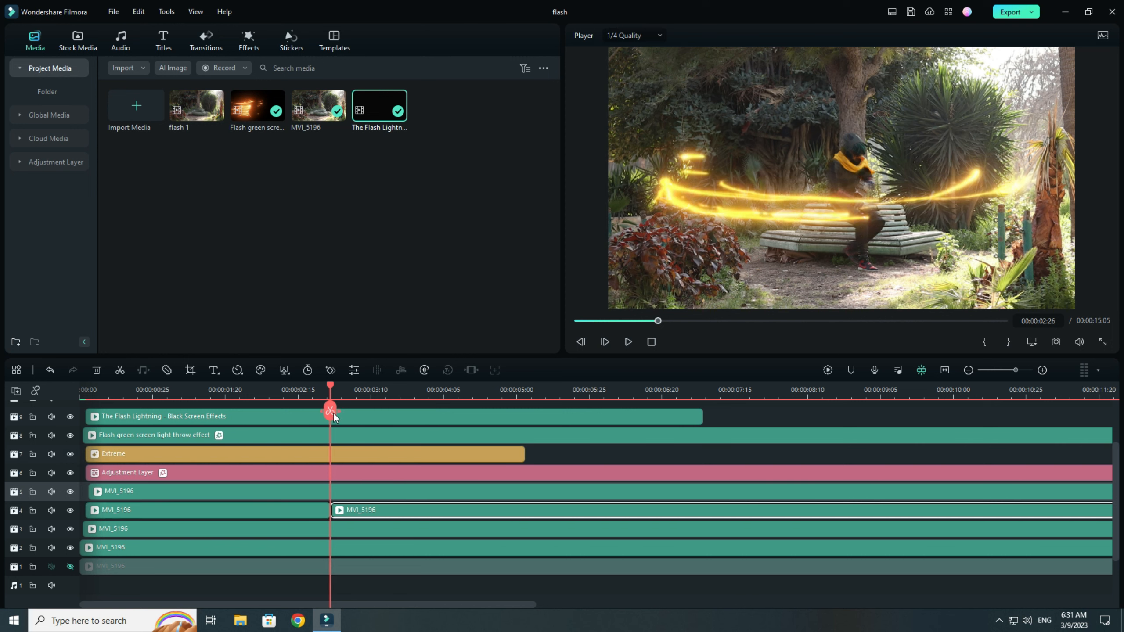
Split the MVI_5196 clip on track 3 at 00:00:02:27 and the one on track 5 at 00:00:02:28.
{"action": "left_click_drag", "start_coordinate": [333, 413], "coordinate": [333, 409]}
{"action": "left_click", "coordinate": [355, 518]}
{"action": "left_click", "coordinate": [334, 406]}
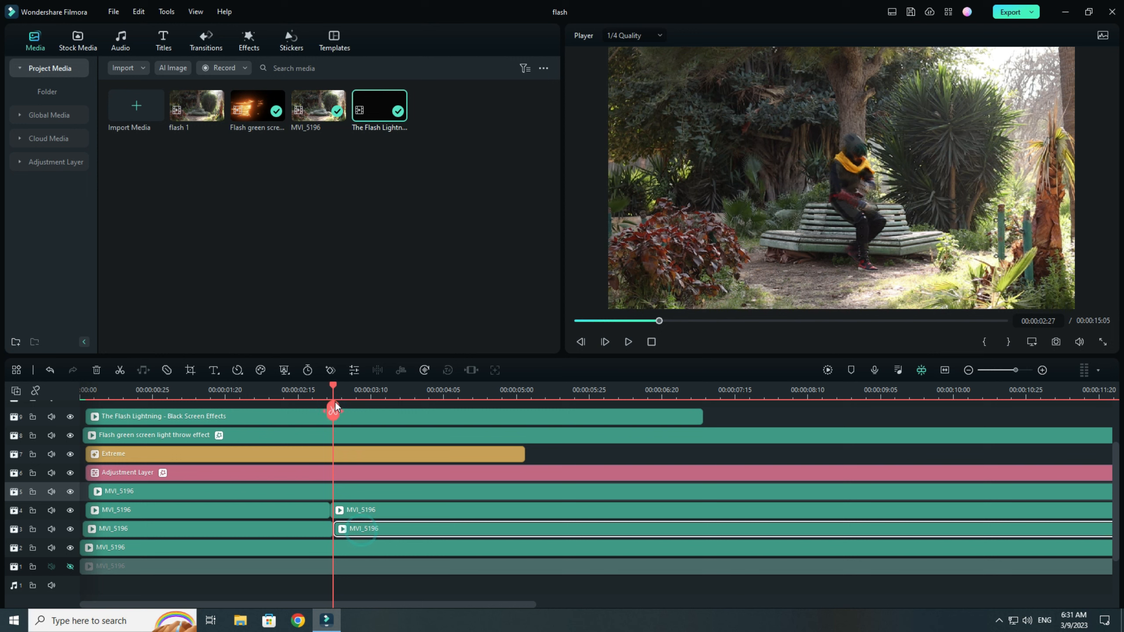
{"action": "left_click_drag", "start_coordinate": [334, 412], "coordinate": [335, 412]}
{"action": "left_click", "coordinate": [364, 491]}
{"action": "key", "text": "ctrl+b"}
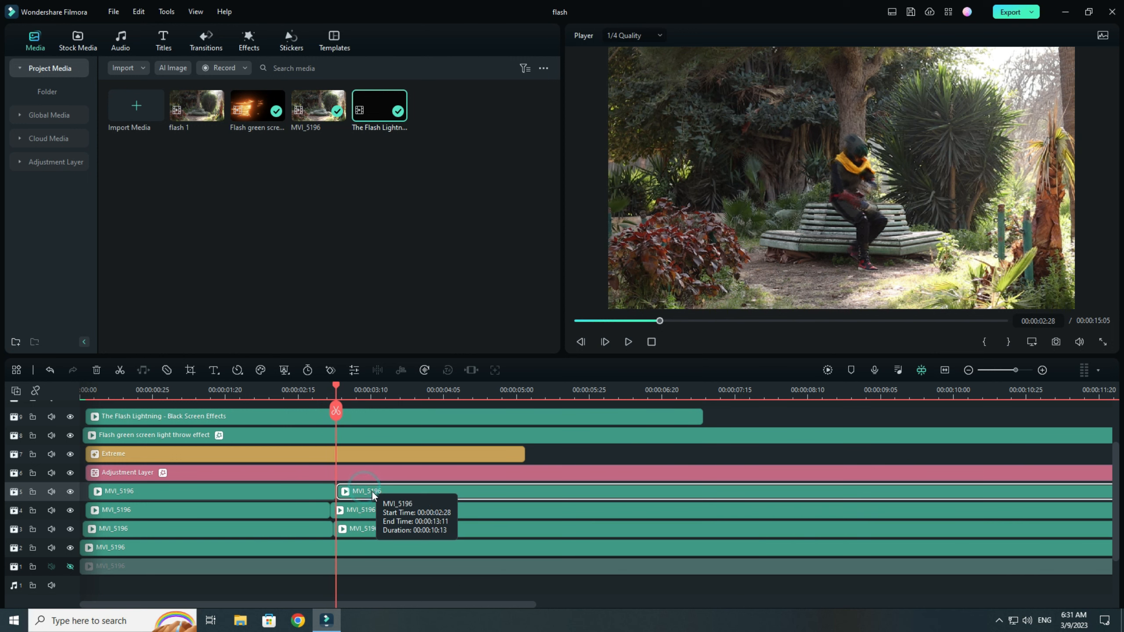
Delete the MVI_5196 segments after the splits on tracks 3, 4 and 5.
{"action": "left_click", "coordinate": [371, 511], "text": "ctrl"}
{"action": "left_click", "coordinate": [370, 527], "text": "ctrl"}
{"action": "key", "text": "Delete"}
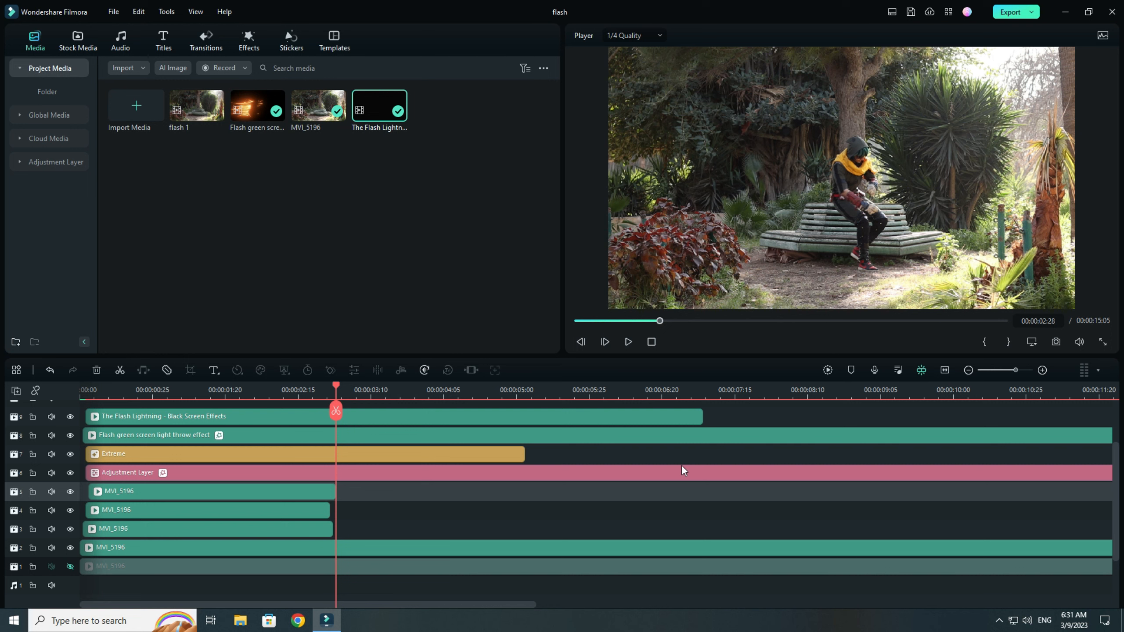
Add a new adjustment layer on track 10 from the start of the timeline, extended to end at 00:00:06:22.
{"action": "scroll", "coordinate": [644, 482], "scroll_direction": "up", "scroll_amount": 1}
{"action": "left_click", "coordinate": [61, 161]}
{"action": "left_click_drag", "start_coordinate": [111, 140], "coordinate": [666, 449]}
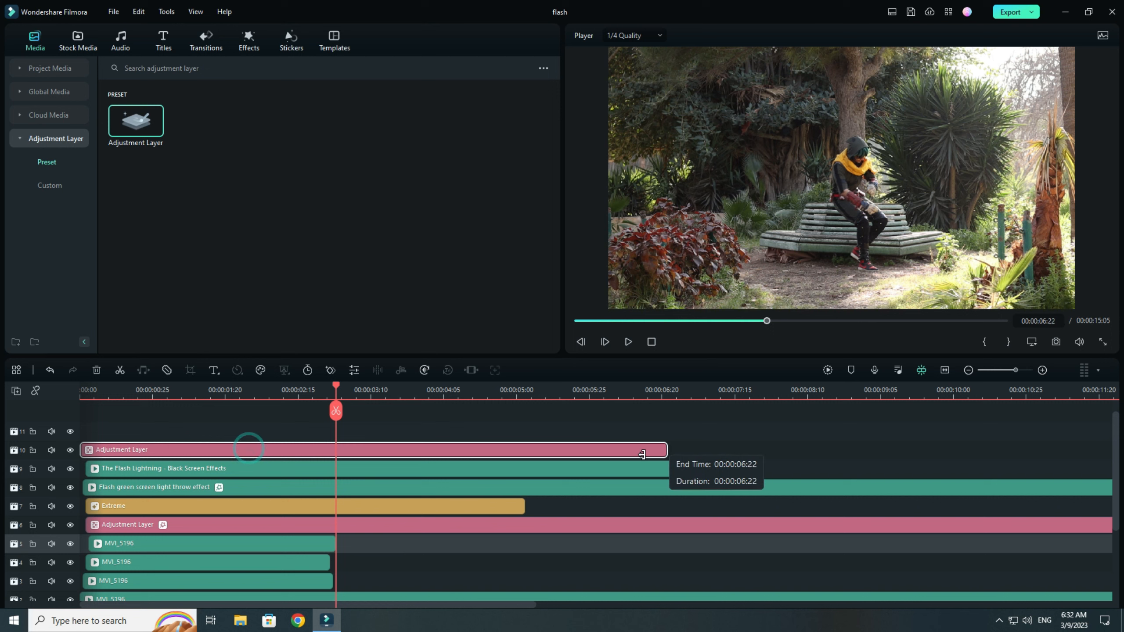
Apply the justyndigi...hotography colour preset to the track 10 adjustment layer, comparing the image with and without the layer.
{"action": "double_click", "coordinate": [541, 449]}
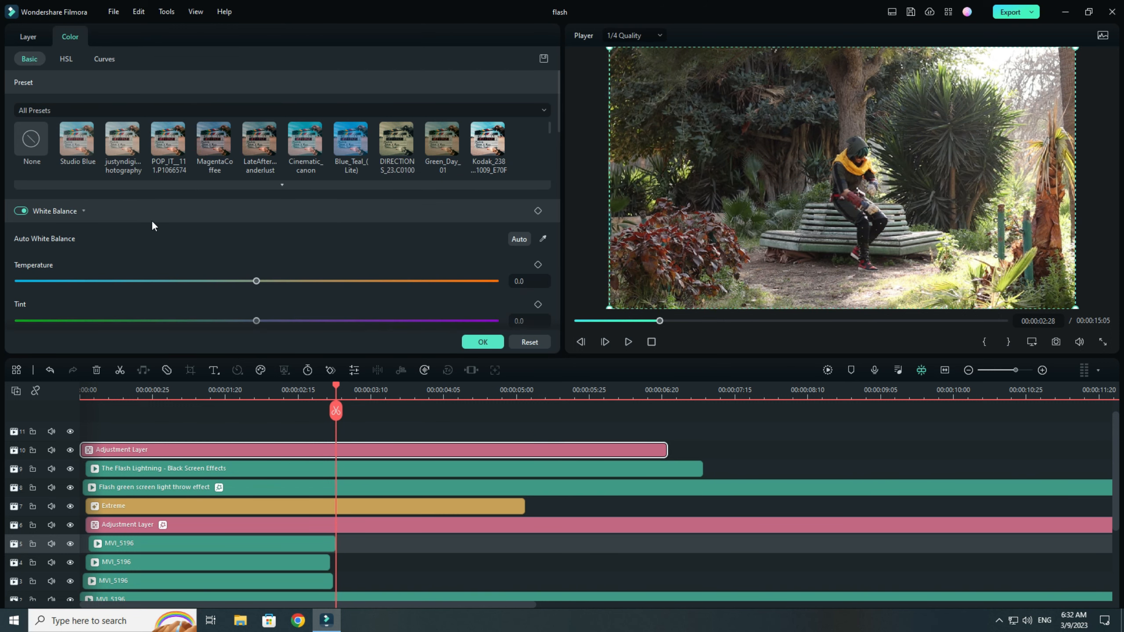
{"action": "left_click", "coordinate": [128, 147]}
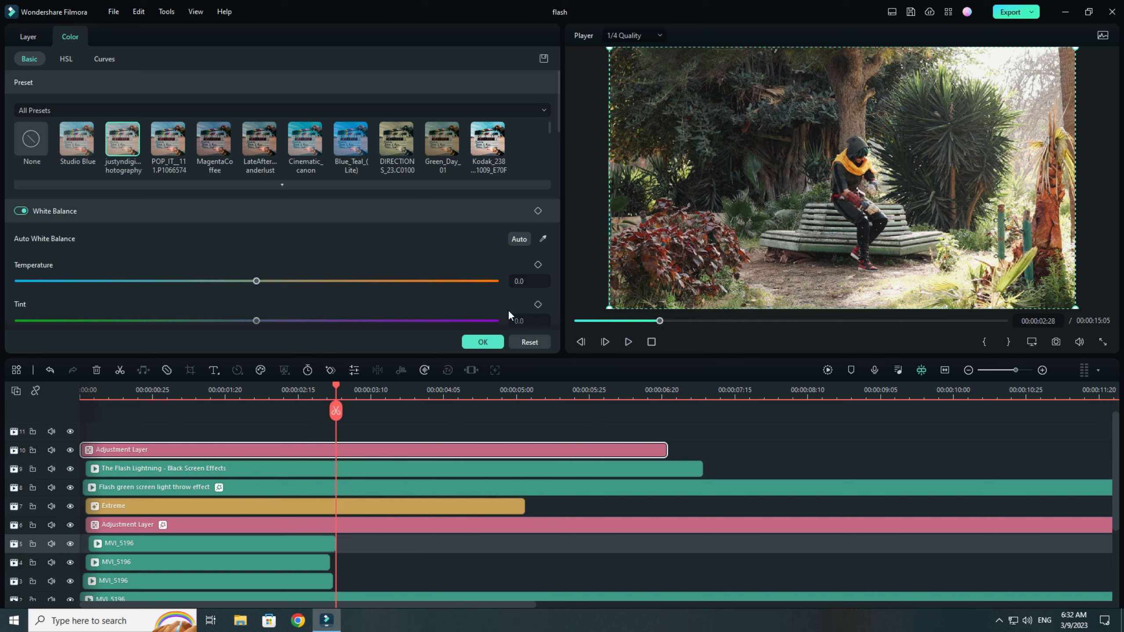
{"action": "right_click", "coordinate": [132, 152]}
{"action": "left_click", "coordinate": [150, 161]}
{"action": "left_click", "coordinate": [70, 450]}
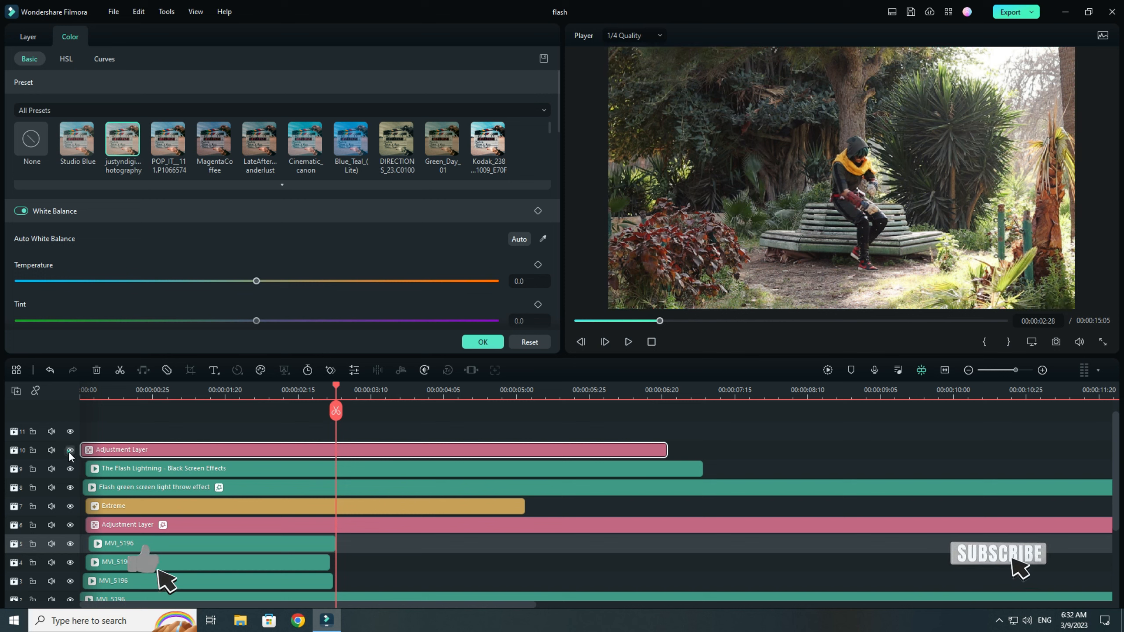
{"action": "left_click", "coordinate": [484, 342]}
{"action": "left_click", "coordinate": [472, 425]}
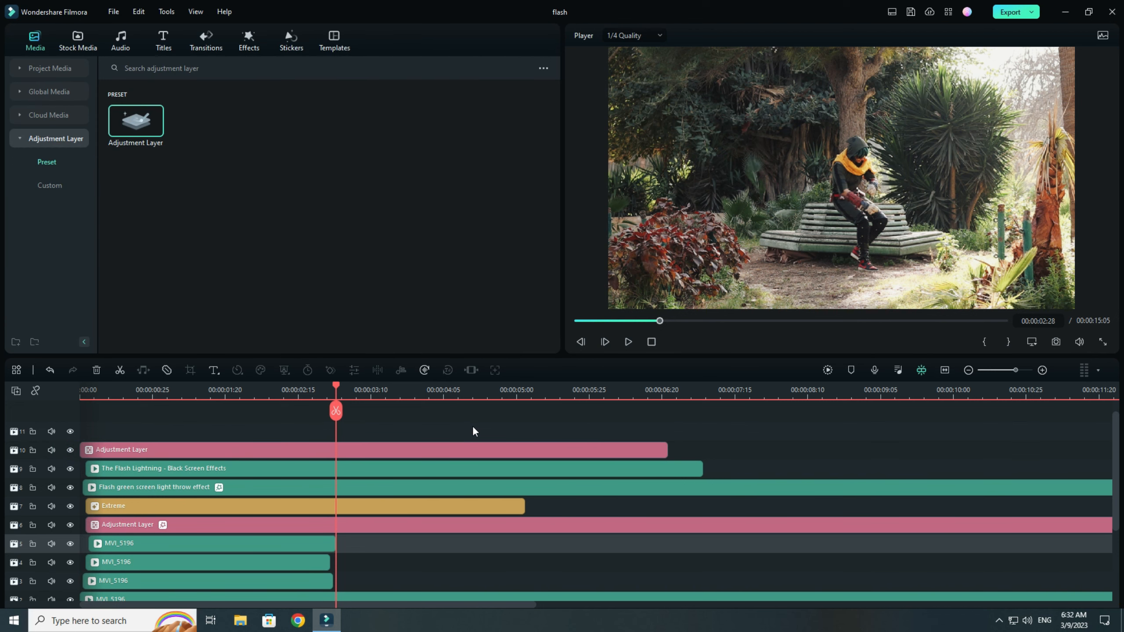
{"action": "scroll", "coordinate": [493, 439], "scroll_direction": "down", "scroll_amount": 2}
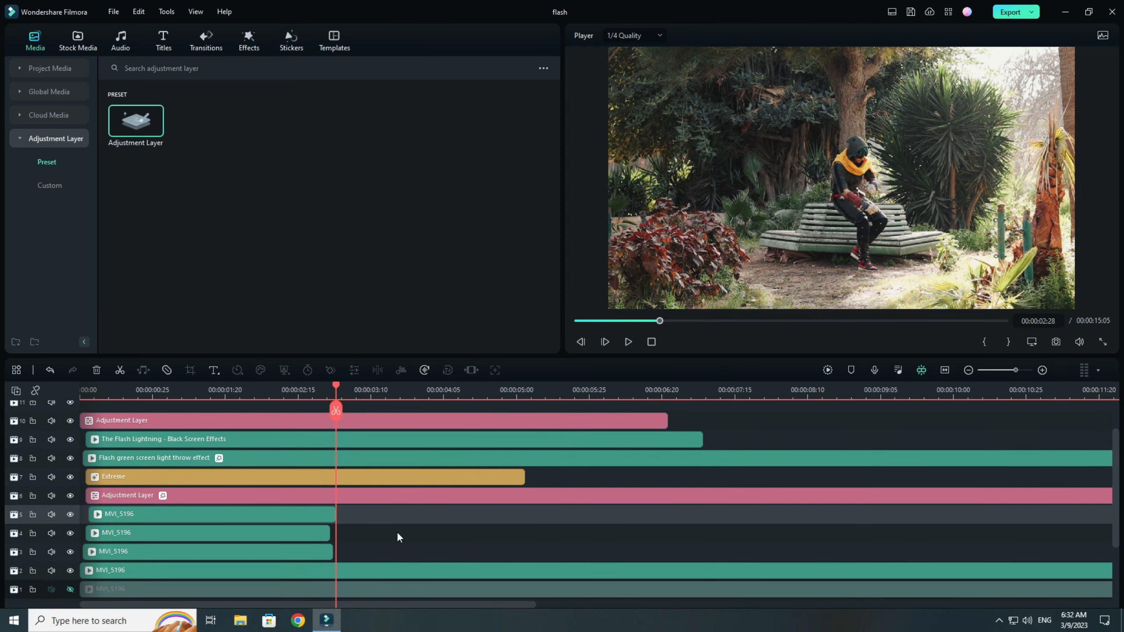